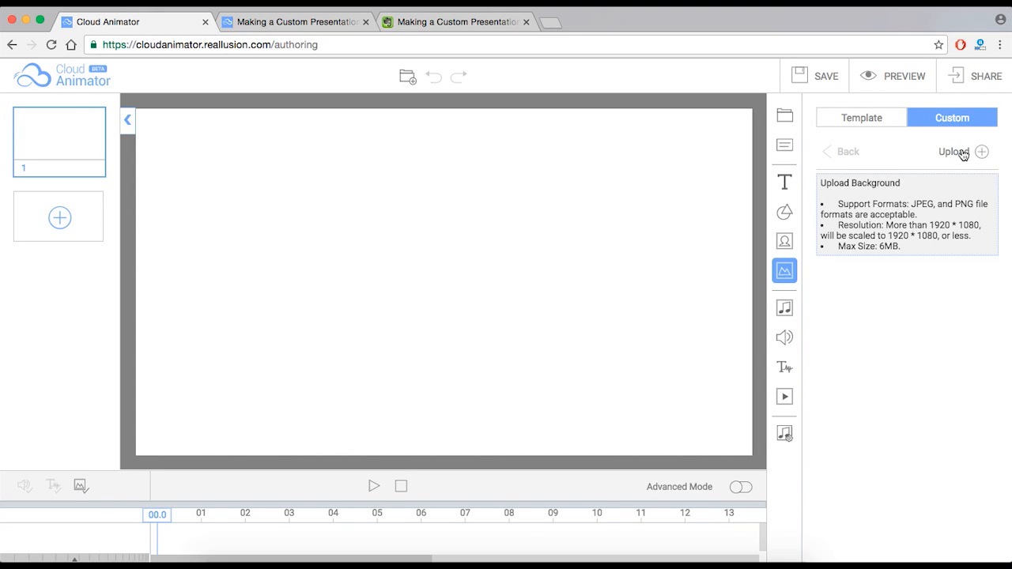
- Upload background.jpg from the ECO folder as a custom background and place it on the scene
{"action": "left_click", "coordinate": [725, 561]}
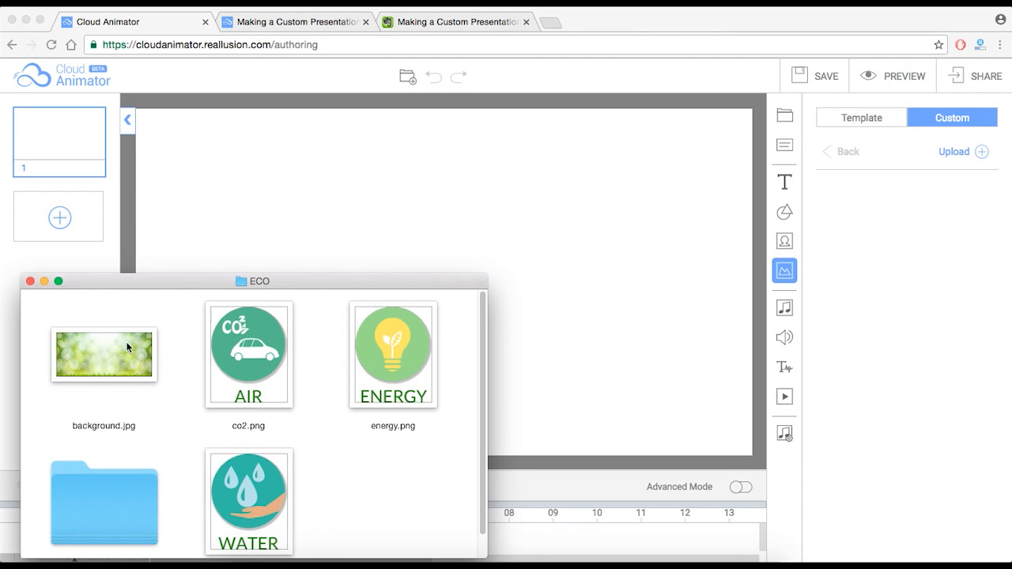
{"action": "left_click_drag", "start_coordinate": [107, 352], "coordinate": [902, 254]}
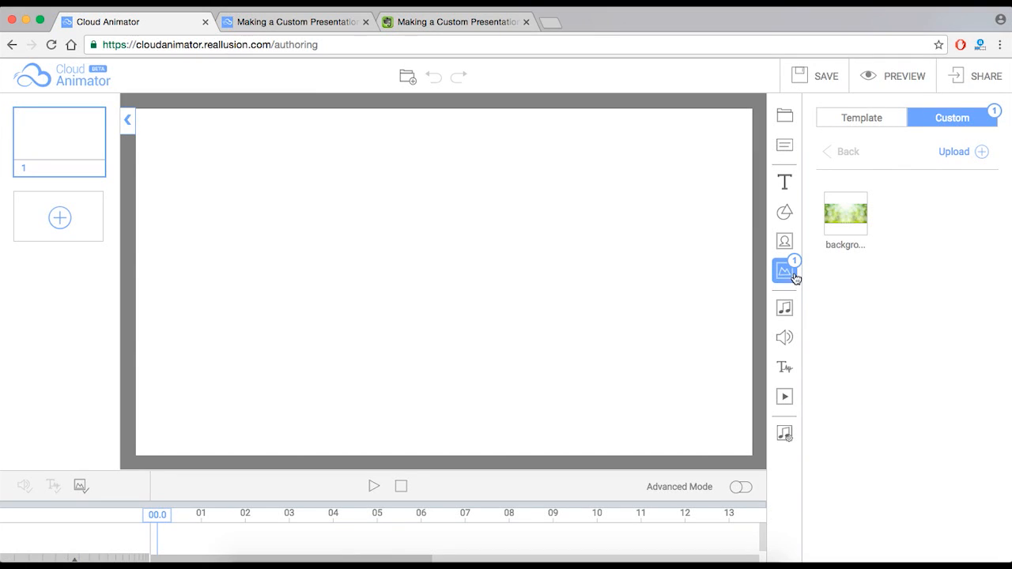
{"action": "mouse_move", "coordinate": [857, 212]}
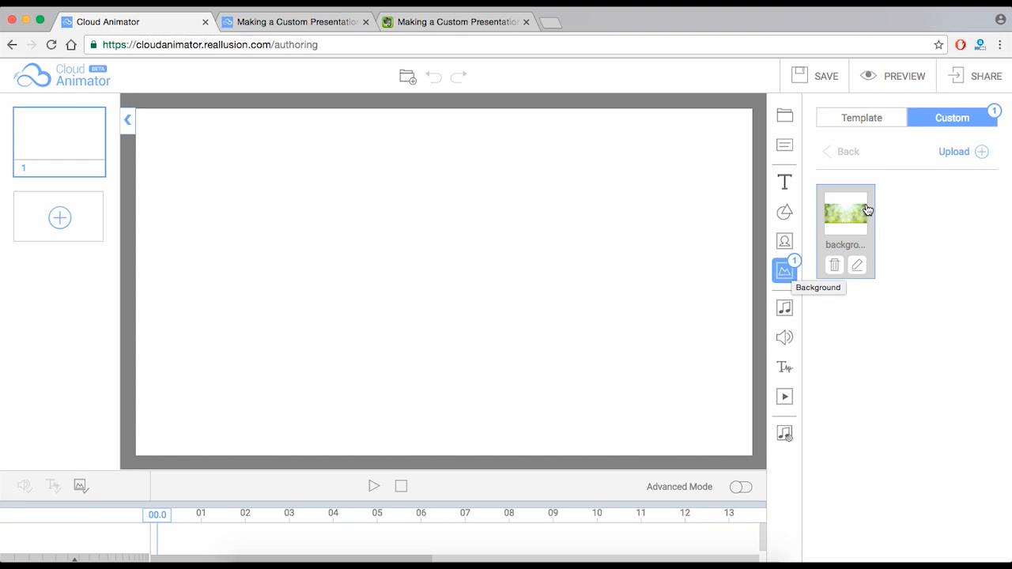
{"action": "left_click_drag", "start_coordinate": [857, 211], "coordinate": [453, 237]}
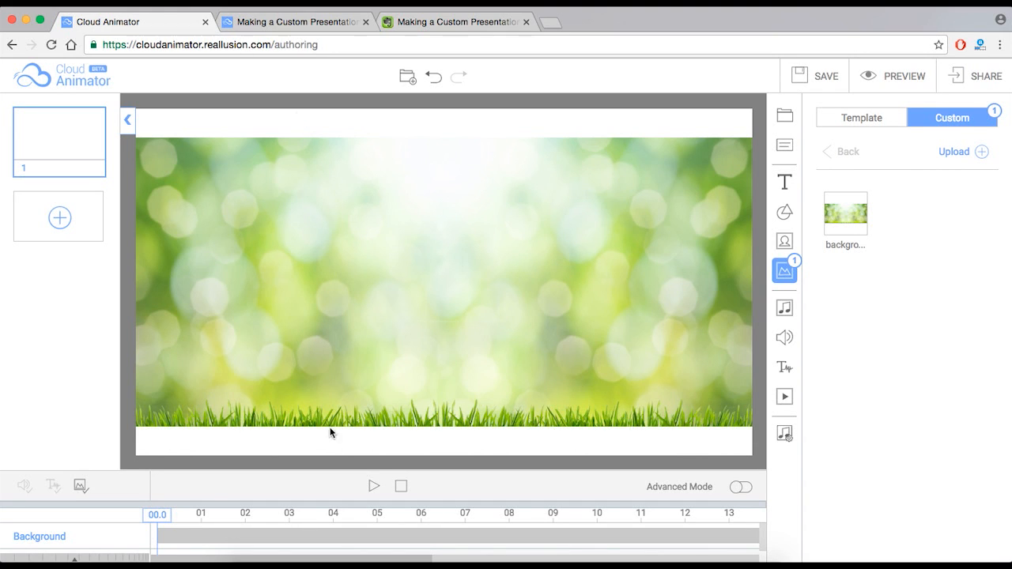
- Configure scene 1 with the name Menu, Scenes Auto Play off, a scene time of 15 and a Full Canvas background
{"action": "mouse_move", "coordinate": [68, 153]}
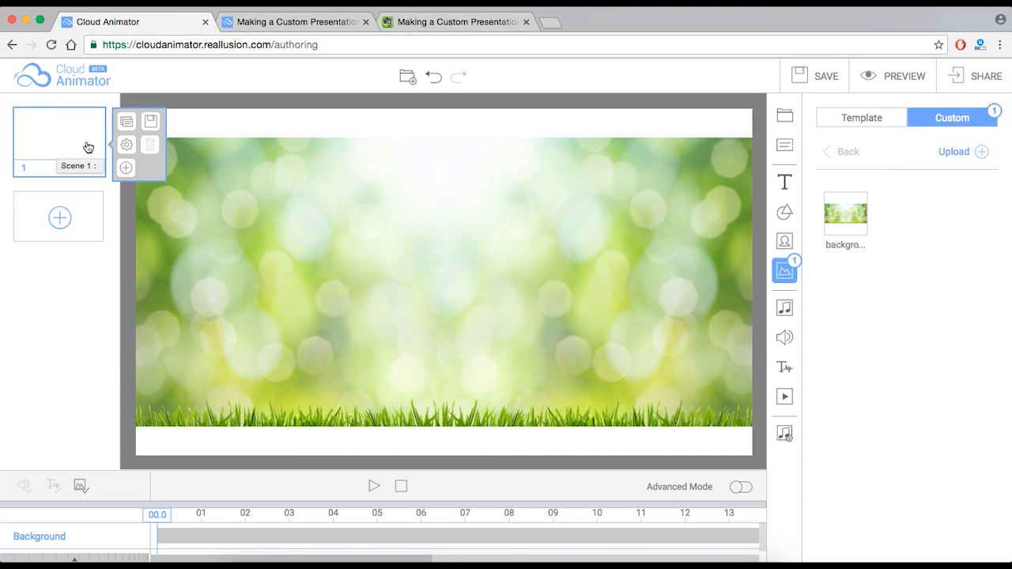
{"action": "left_click", "coordinate": [126, 144]}
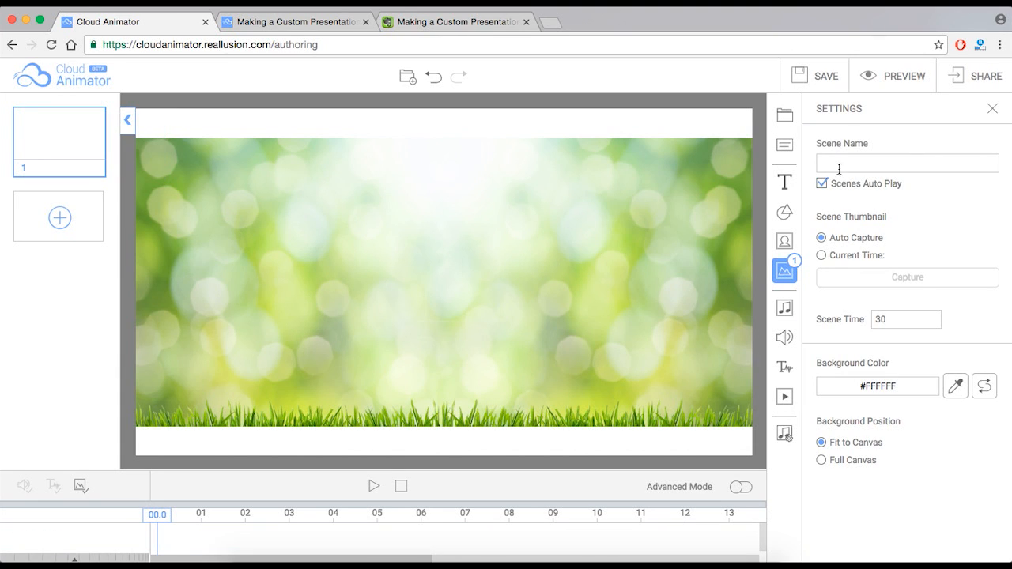
{"action": "type", "text": "Men"}
{"action": "left_click", "coordinate": [822, 184]}
{"action": "left_click_drag", "start_coordinate": [900, 321], "coordinate": [858, 322]}
{"action": "type", "text": "15"}
{"action": "left_click", "coordinate": [821, 460]}
{"action": "left_click", "coordinate": [372, 220]}
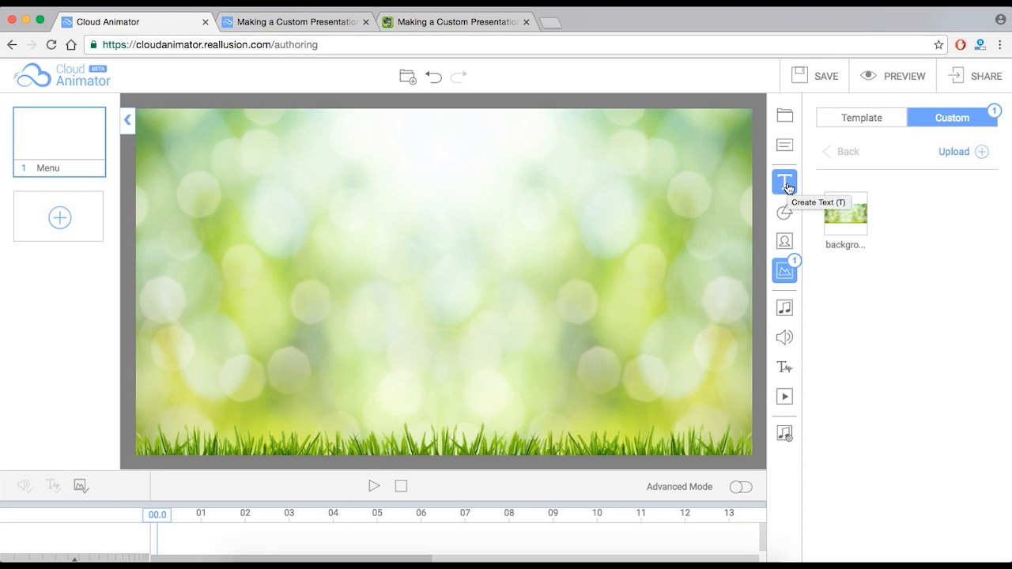
- Upload co2.png, energy.png and water.png from the ECO folder as custom images
{"action": "left_click", "coordinate": [784, 240]}
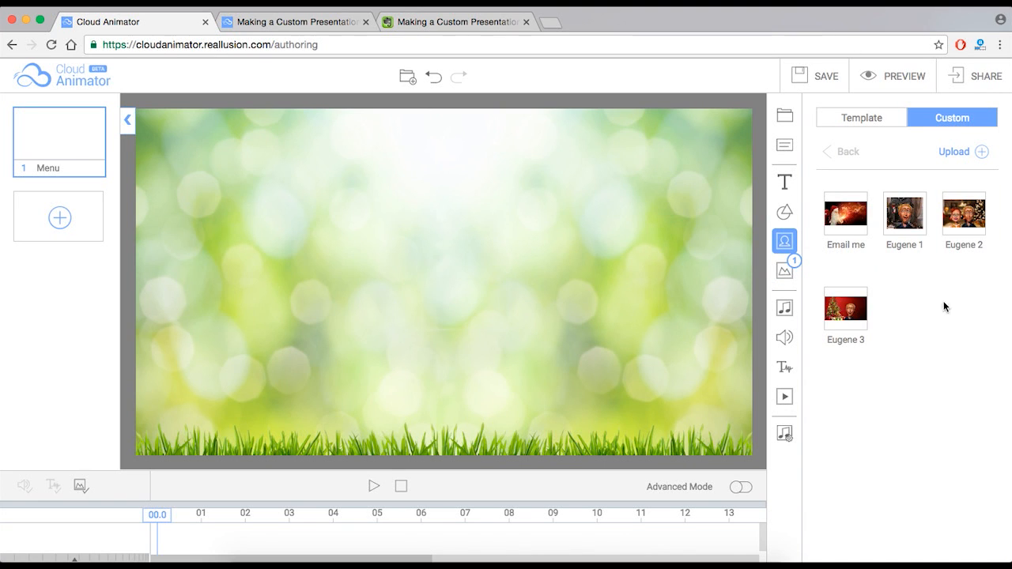
{"action": "mouse_move", "coordinate": [915, 275]}
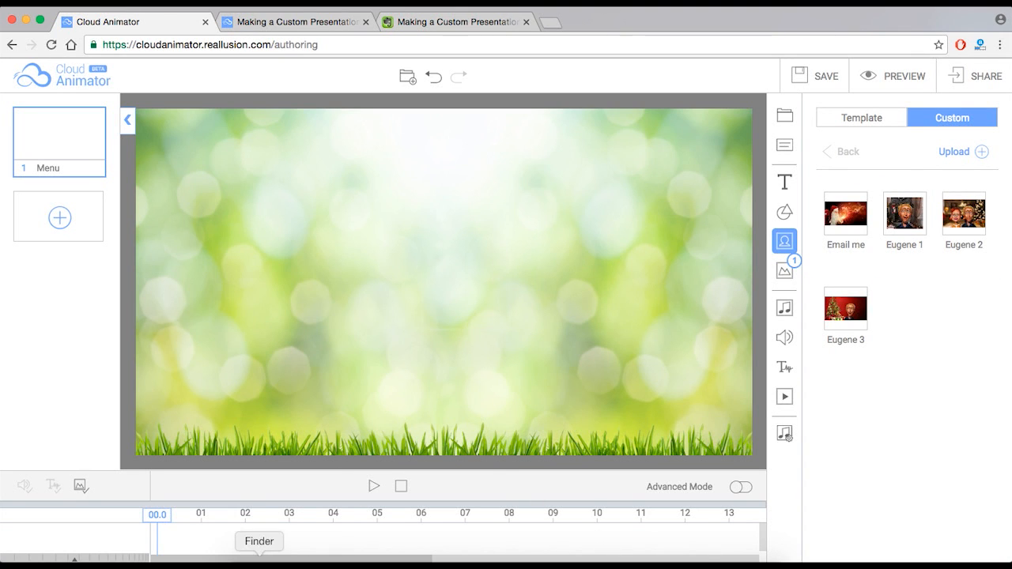
{"action": "left_click", "coordinate": [258, 561]}
{"action": "left_click", "coordinate": [285, 332]}
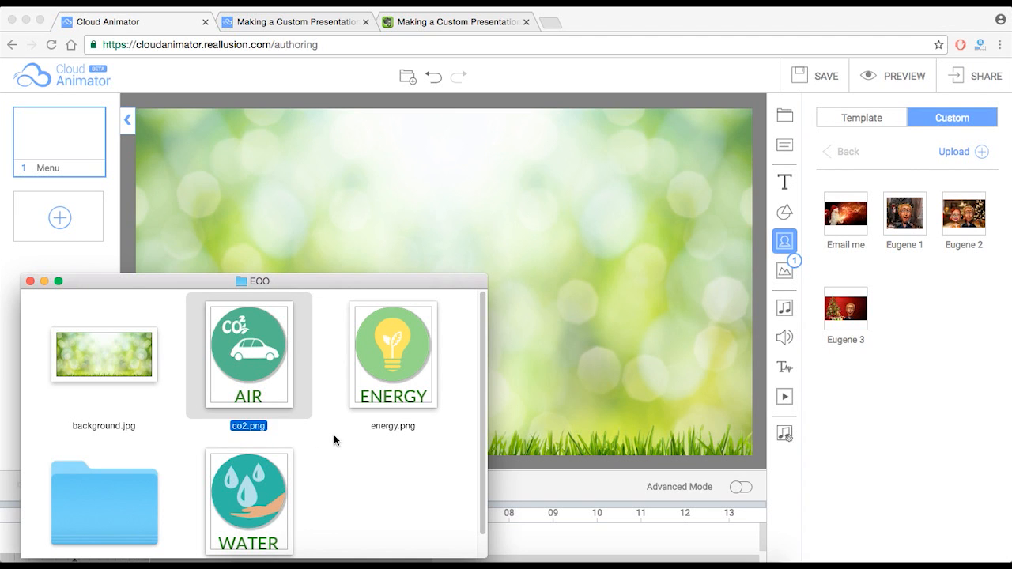
{"action": "left_click", "coordinate": [378, 398], "text": "super"}
{"action": "left_click", "coordinate": [267, 512], "text": "super"}
{"action": "left_click_drag", "start_coordinate": [387, 356], "coordinate": [941, 338]}
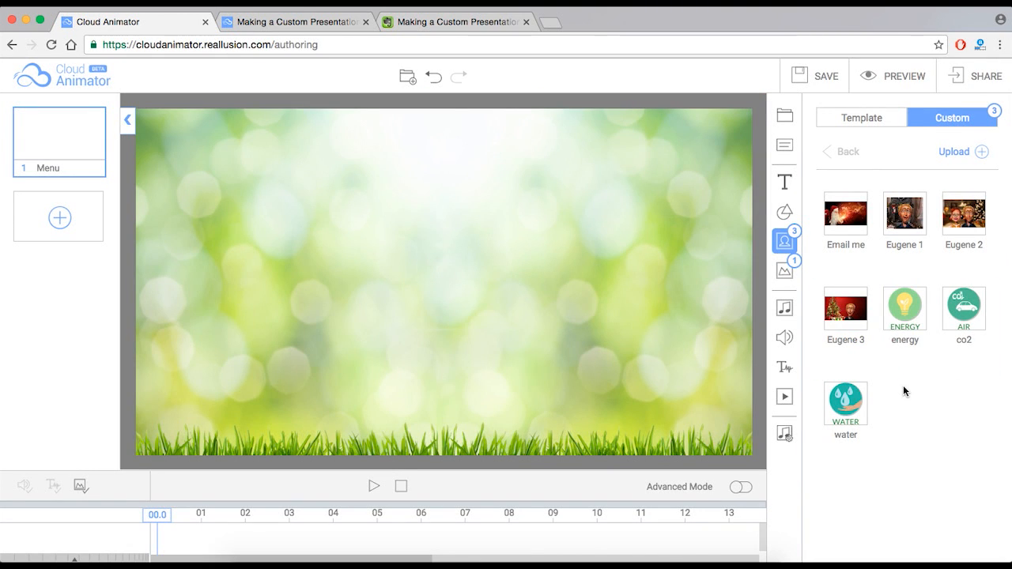
- Check the finished presentation's layout and add the co2, water and energy images to the Menu scene
{"action": "left_click", "coordinate": [268, 22]}
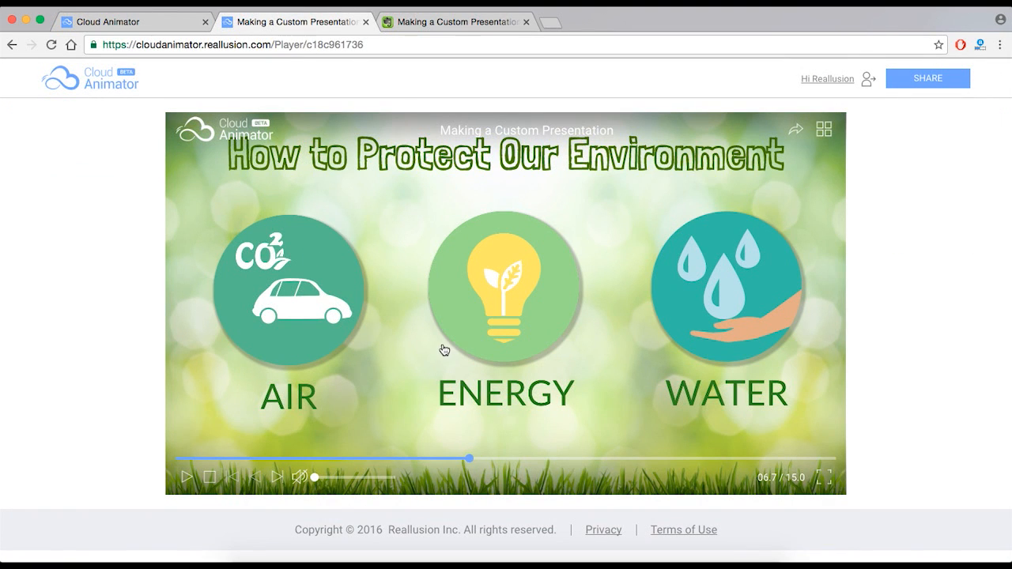
{"action": "left_click", "coordinate": [153, 19]}
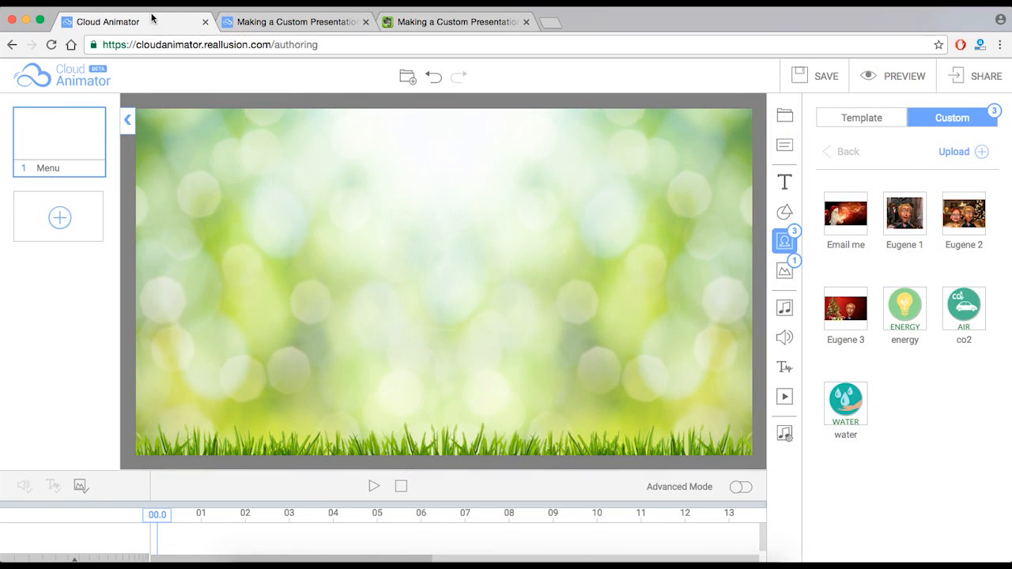
{"action": "mouse_move", "coordinate": [963, 365]}
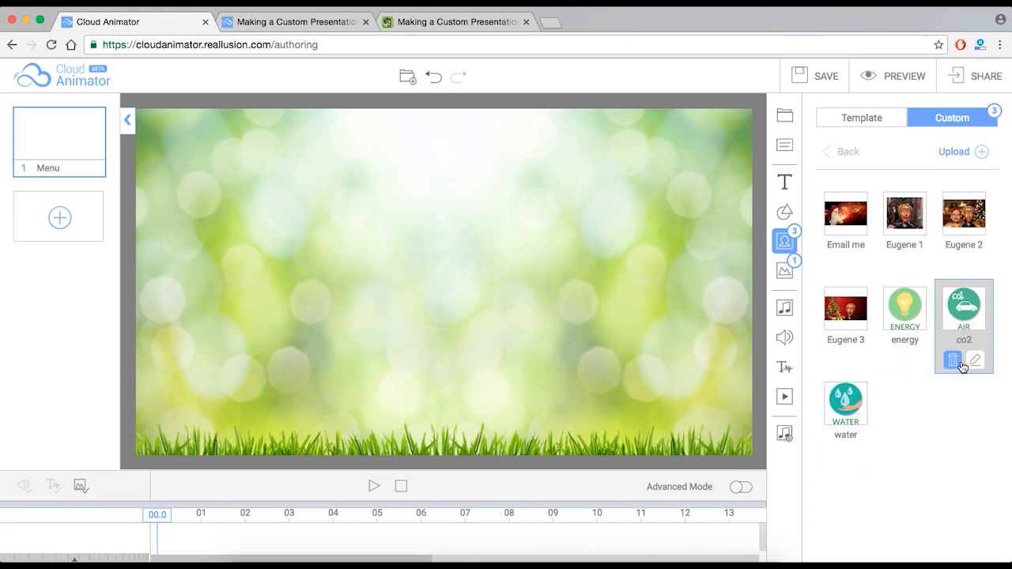
{"action": "left_click_drag", "start_coordinate": [968, 312], "coordinate": [261, 294]}
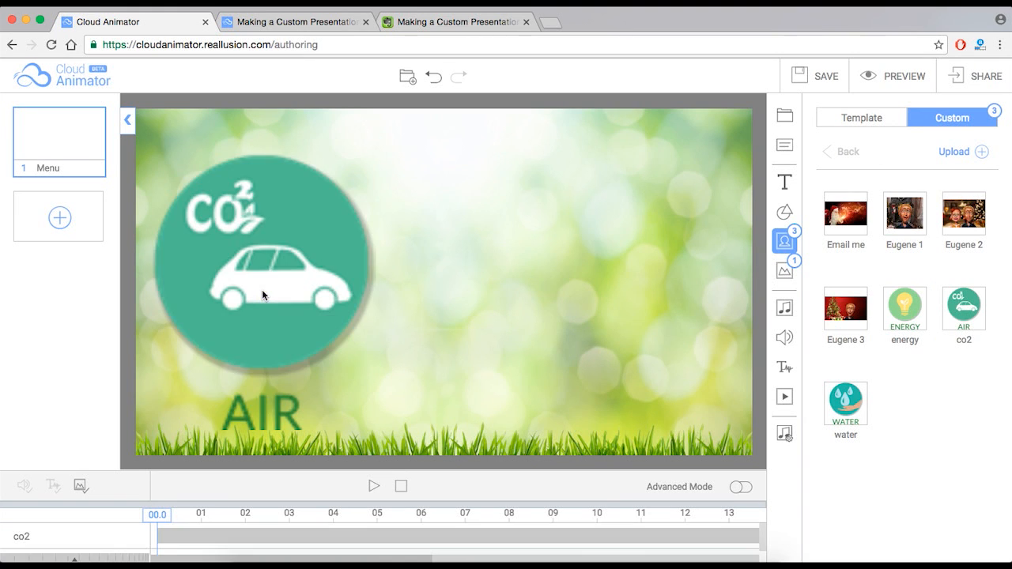
{"action": "left_click_drag", "start_coordinate": [845, 403], "coordinate": [477, 263]}
{"action": "left_click_drag", "start_coordinate": [899, 316], "coordinate": [684, 300]}
- Rearrange the images to match the finished presentation, with energy in the middle and water on its right
{"action": "left_click", "coordinate": [294, 17]}
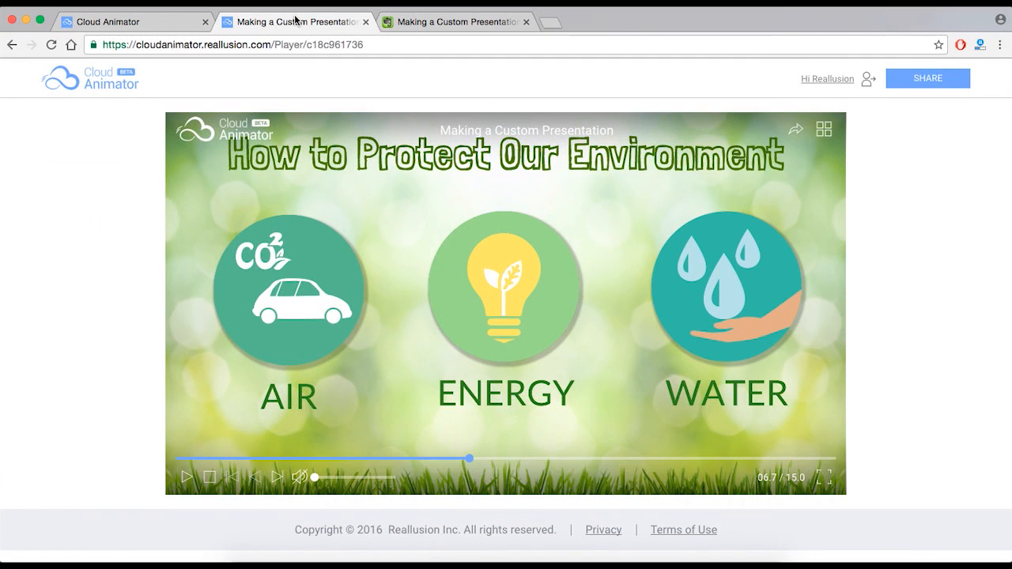
{"action": "left_click", "coordinate": [166, 22]}
{"action": "left_click_drag", "start_coordinate": [651, 246], "coordinate": [419, 281]}
{"action": "left_click_drag", "start_coordinate": [493, 172], "coordinate": [692, 222]}
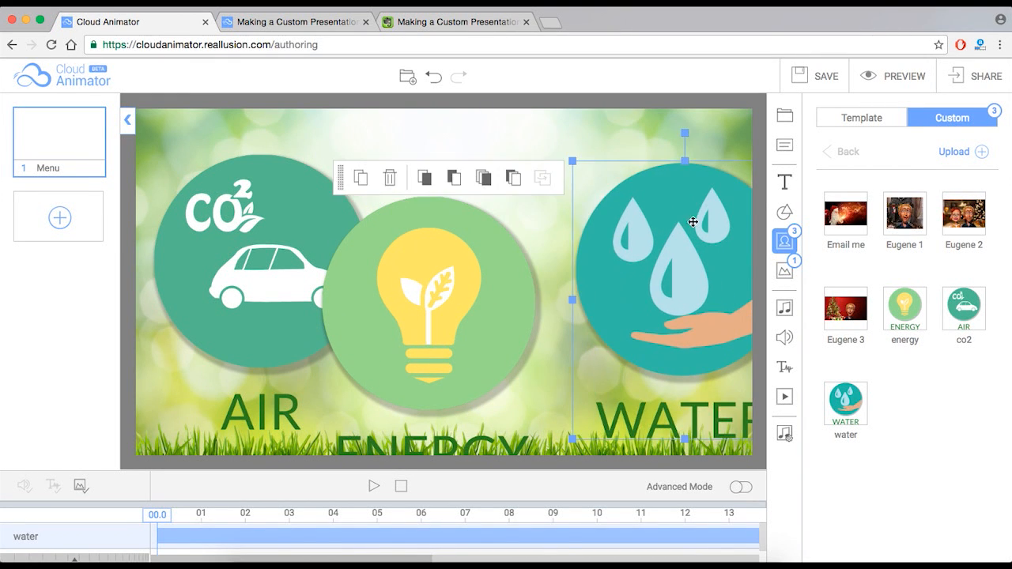
{"action": "left_click_drag", "start_coordinate": [453, 299], "coordinate": [465, 262]}
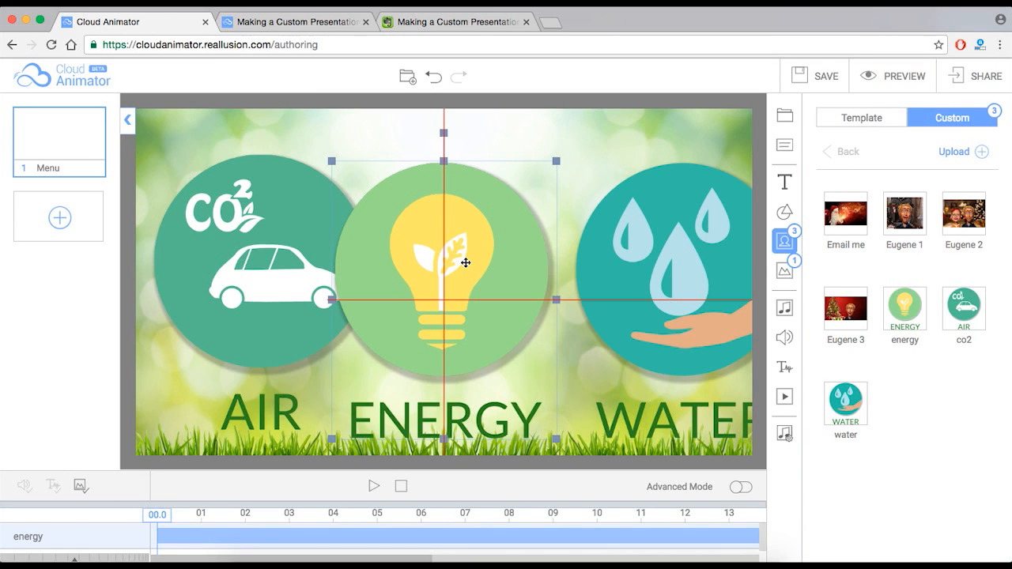
{"action": "left_click_drag", "start_coordinate": [466, 263], "coordinate": [464, 262]}
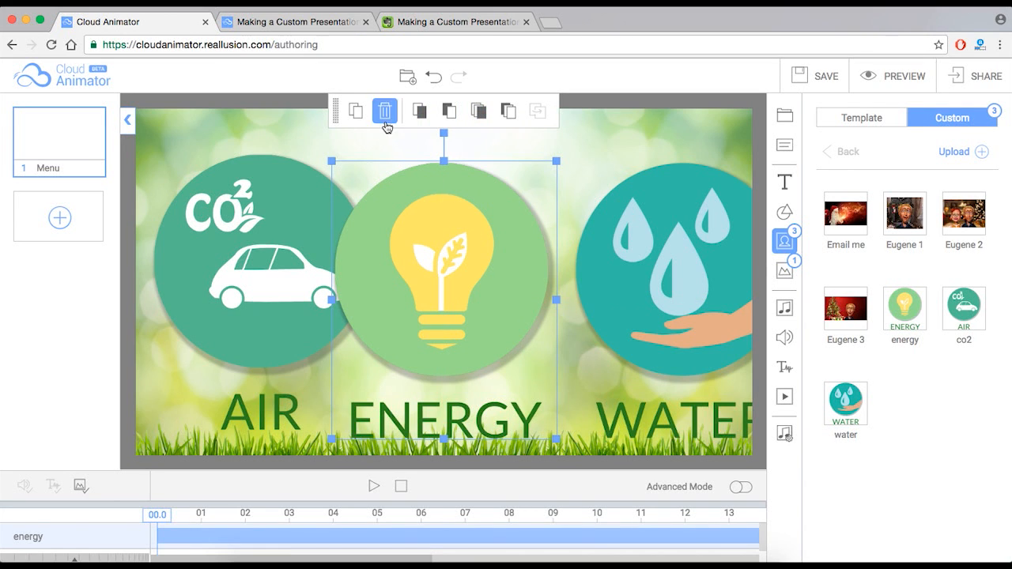
- Delete the air and water images from the scene, keeping only the energy image
{"action": "left_click", "coordinate": [286, 250]}
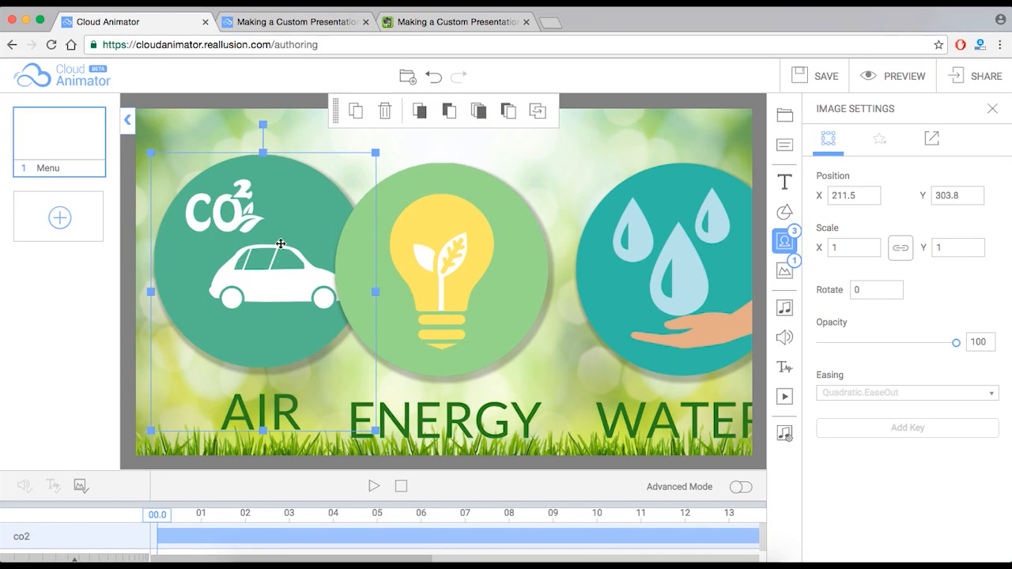
{"action": "left_click", "coordinate": [385, 110]}
{"action": "left_click", "coordinate": [623, 260]}
{"action": "left_click", "coordinate": [389, 183]}
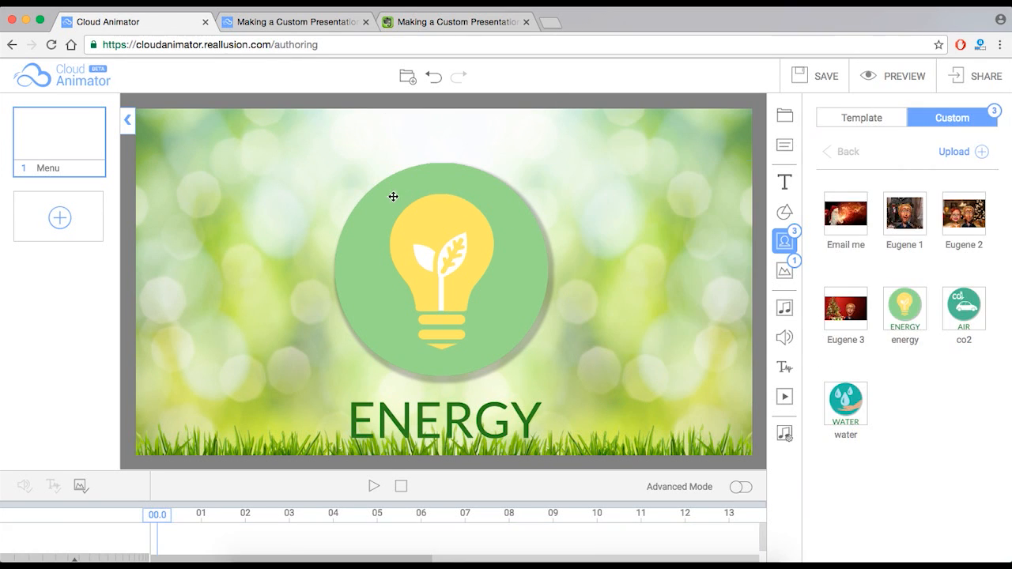
- Move the energy image up to the exact centre of the canvas
{"action": "left_click", "coordinate": [462, 276]}
{"action": "mouse_move", "coordinate": [461, 279]}
{"action": "left_mouse_down"}
{"action": "mouse_move", "coordinate": [460, 289]}
{"action": "mouse_move", "coordinate": [463, 262]}
{"action": "left_mouse_up"}
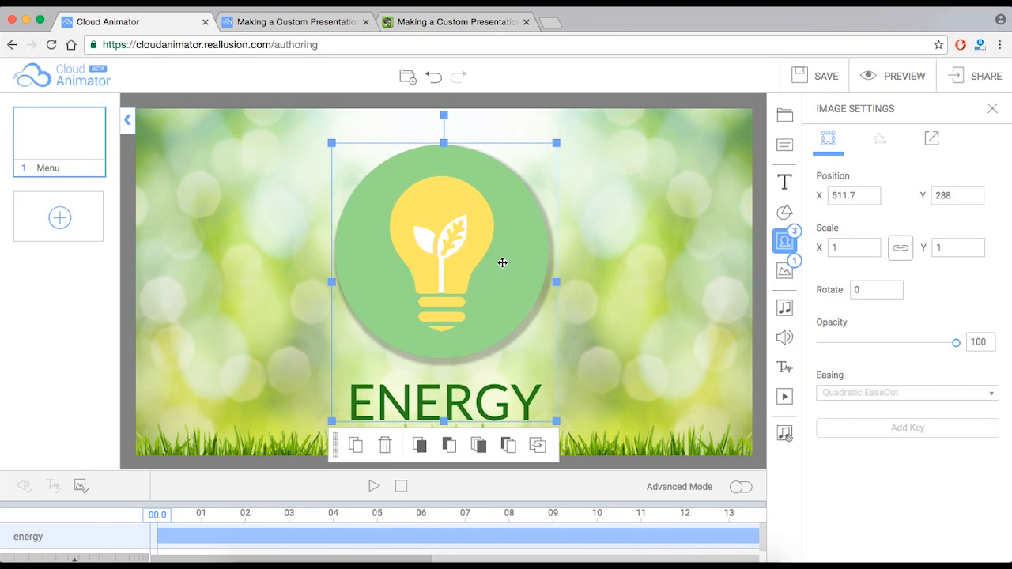
{"action": "left_click", "coordinate": [552, 148]}
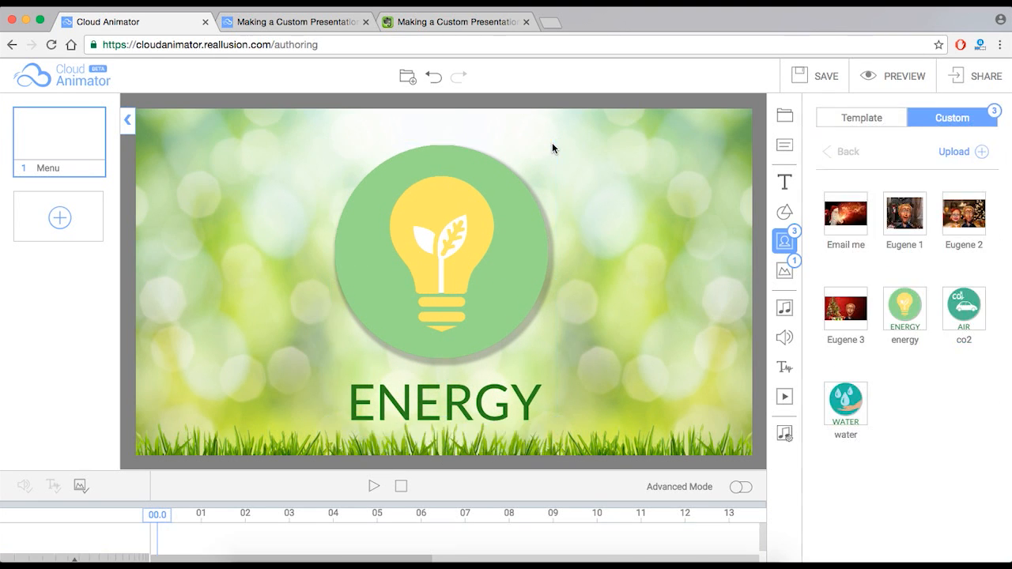
- Scale the energy image uniformly to 0.7 and snap it back to the centre of the canvas
{"action": "left_click", "coordinate": [479, 215]}
{"action": "mouse_move", "coordinate": [557, 142]}
{"action": "left_mouse_down"}
{"action": "mouse_move", "coordinate": [488, 212]}
{"action": "mouse_move", "coordinate": [557, 142]}
{"action": "left_mouse_up"}
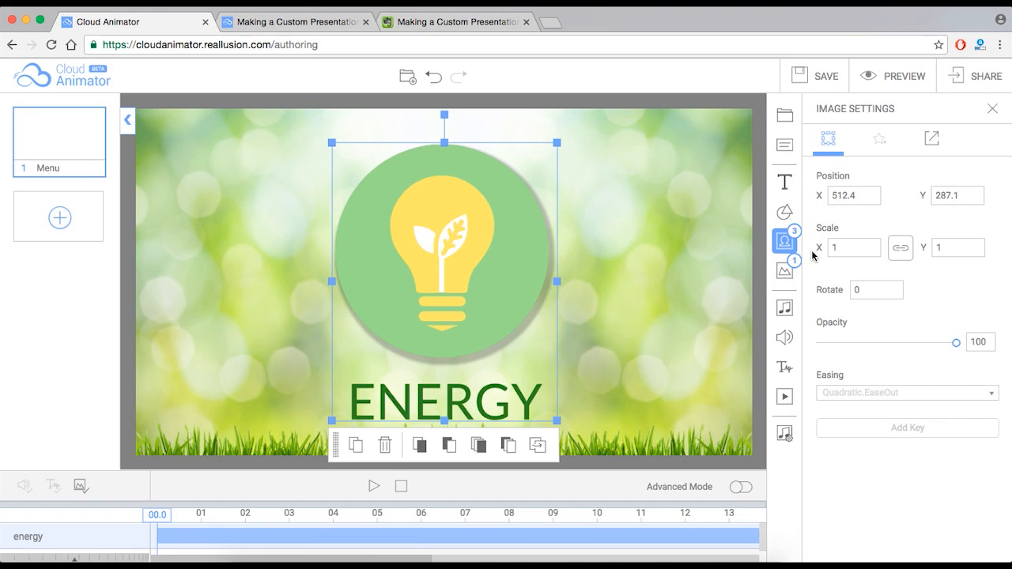
{"action": "type", "text": "0.7"}
{"action": "key", "text": "Return"}
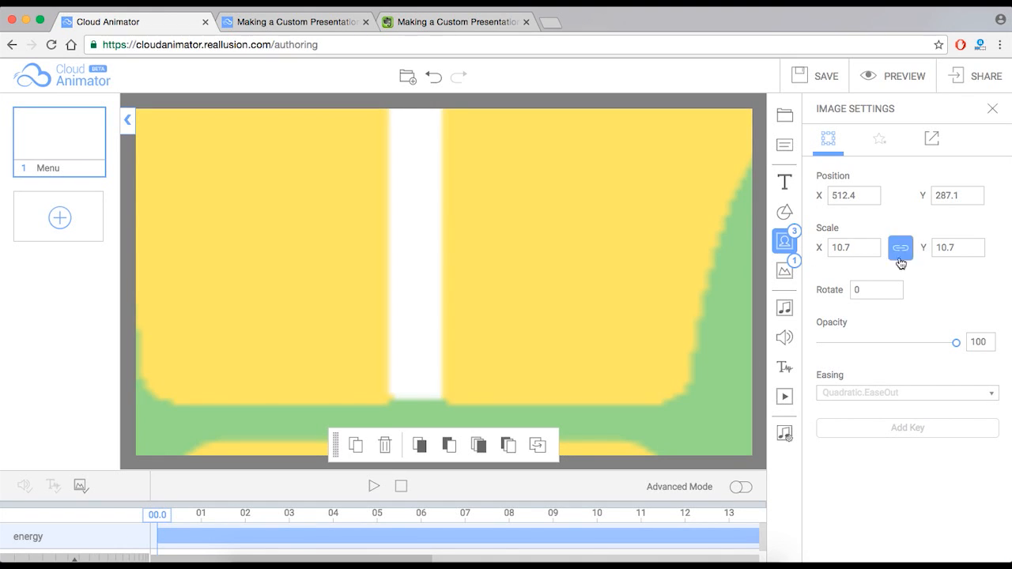
{"action": "left_click_drag", "start_coordinate": [863, 250], "coordinate": [810, 250]}
{"action": "type", "text": "0.7"}
{"action": "key", "text": "Return"}
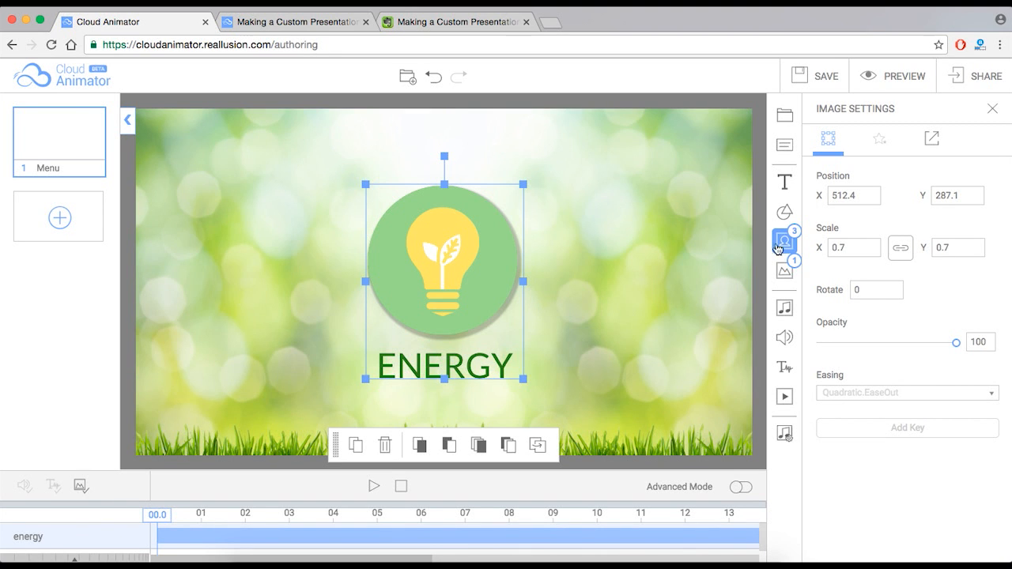
{"action": "left_click_drag", "start_coordinate": [454, 271], "coordinate": [435, 282]}
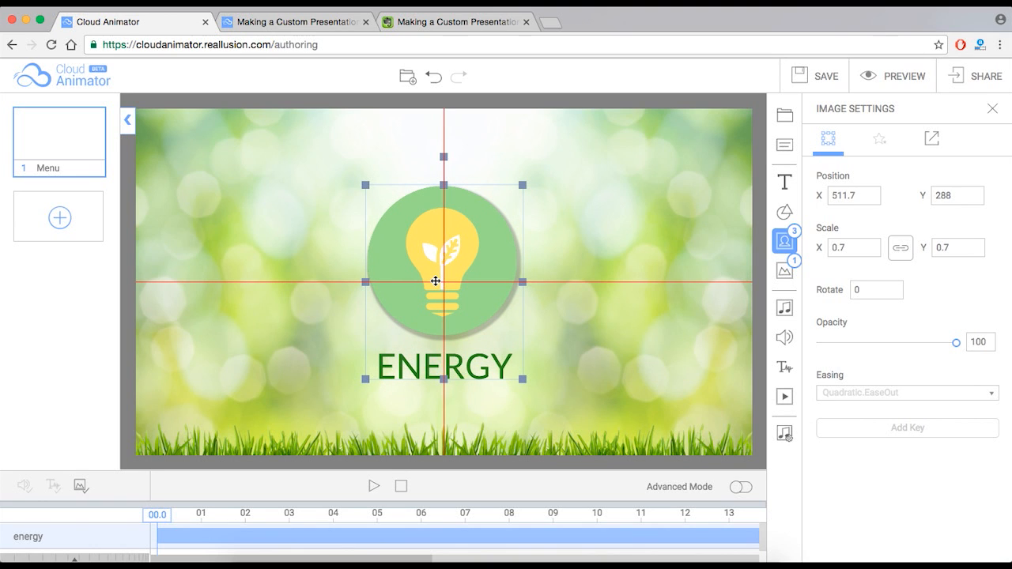
{"action": "left_click_drag", "start_coordinate": [436, 281], "coordinate": [435, 283]}
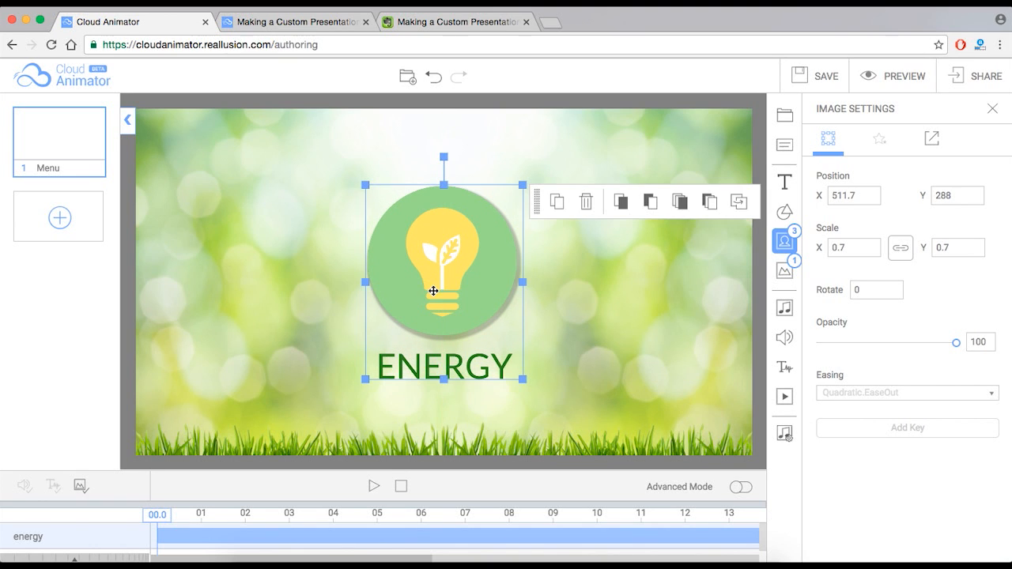
- Duplicate the energy image, move the copy left to about X 198, Y 288, and replace it with the co2 image
{"action": "left_click", "coordinate": [557, 201]}
{"action": "left_click_drag", "start_coordinate": [469, 271], "coordinate": [287, 271]}
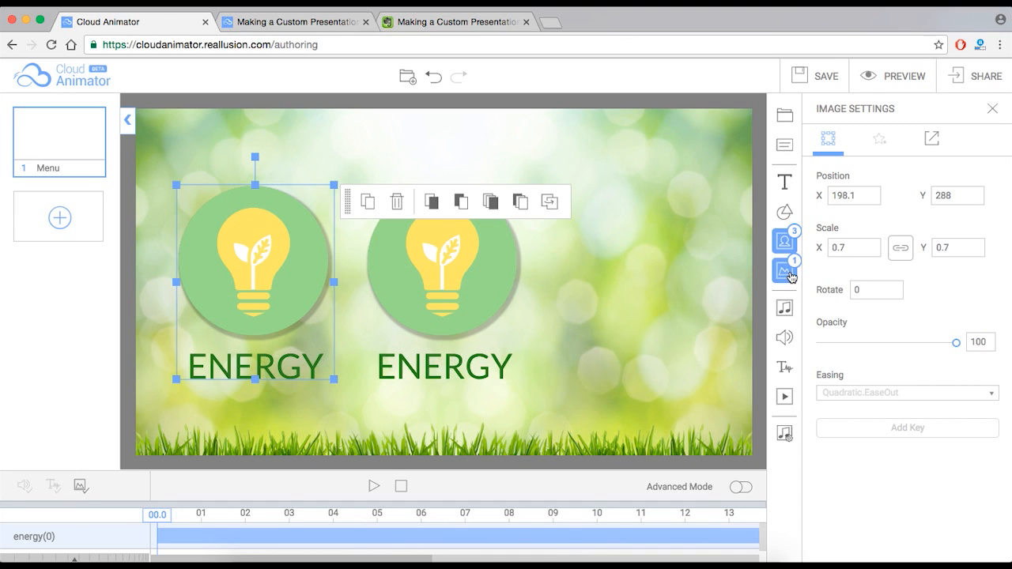
{"action": "left_click", "coordinate": [787, 245]}
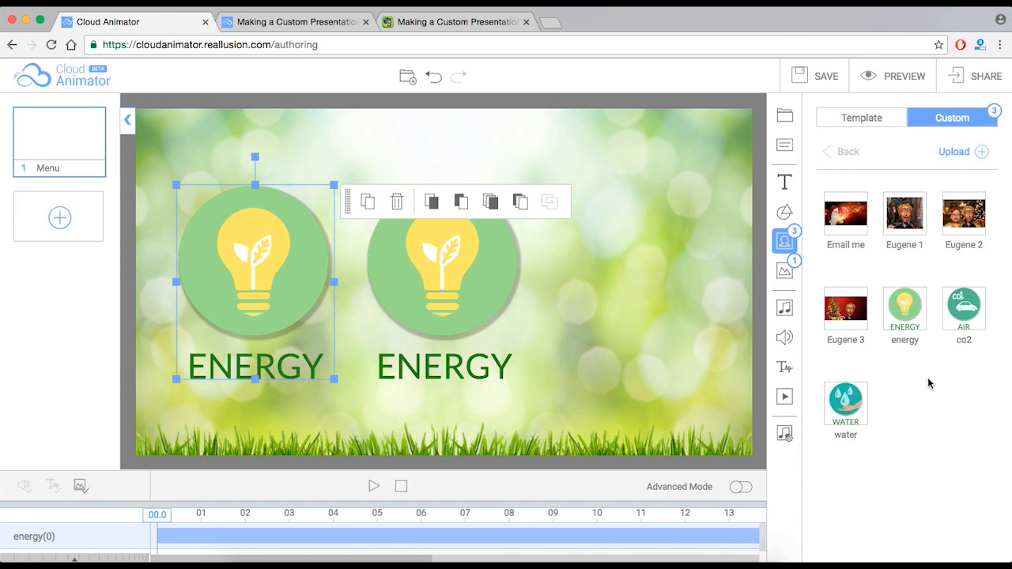
{"action": "left_click_drag", "start_coordinate": [963, 308], "coordinate": [271, 270]}
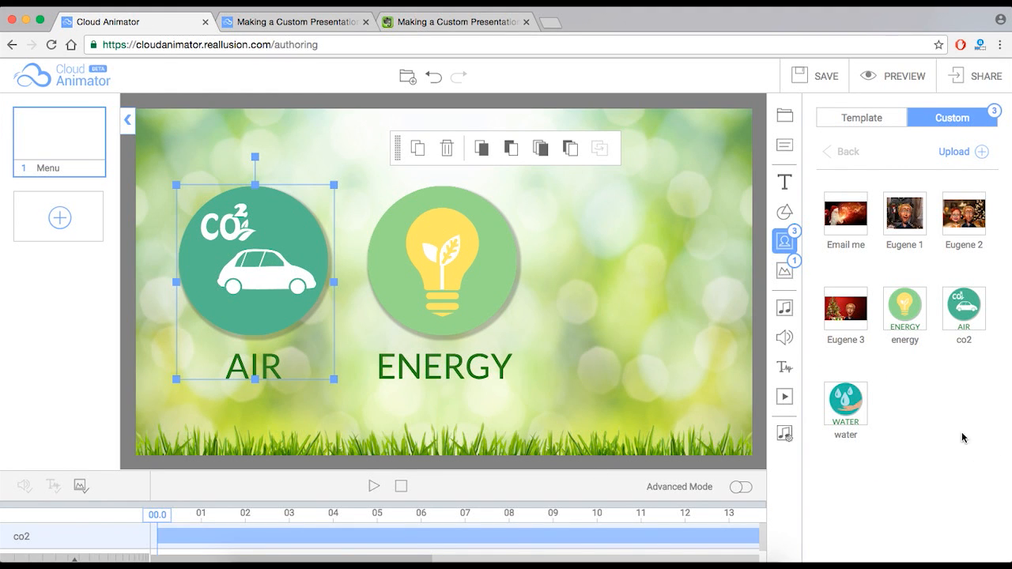
- Add the water image right of the energy image, scale it to 0.7 and align it at about X 835, Y 288
{"action": "left_click", "coordinate": [696, 367]}
{"action": "left_click_drag", "start_coordinate": [858, 415], "coordinate": [700, 324]}
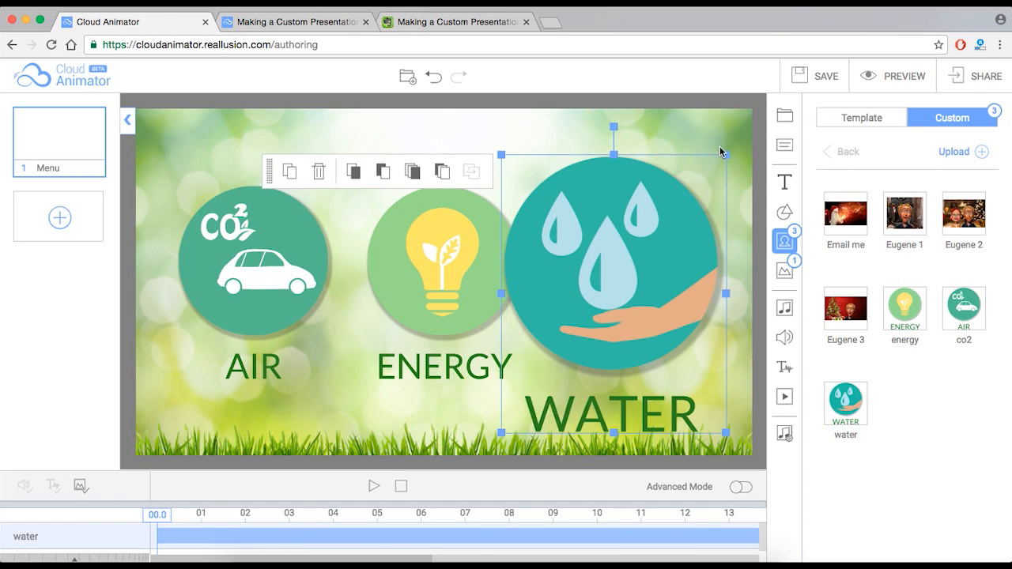
{"action": "left_click", "coordinate": [615, 276]}
{"action": "left_click_drag", "start_coordinate": [851, 246], "coordinate": [811, 246]}
{"action": "type", "text": "0.7"}
{"action": "key", "text": "Return"}
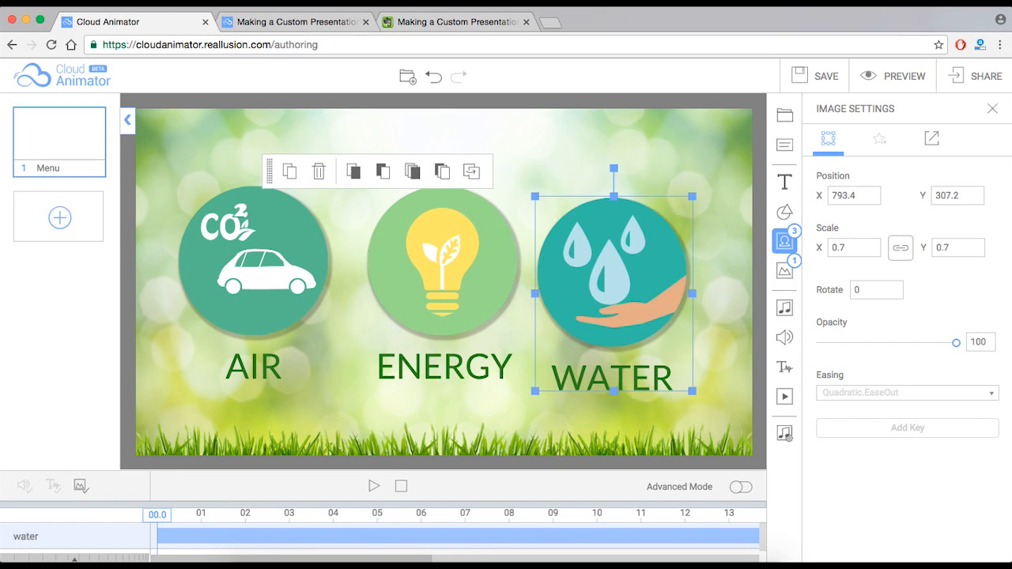
{"action": "left_click_drag", "start_coordinate": [572, 315], "coordinate": [603, 311]}
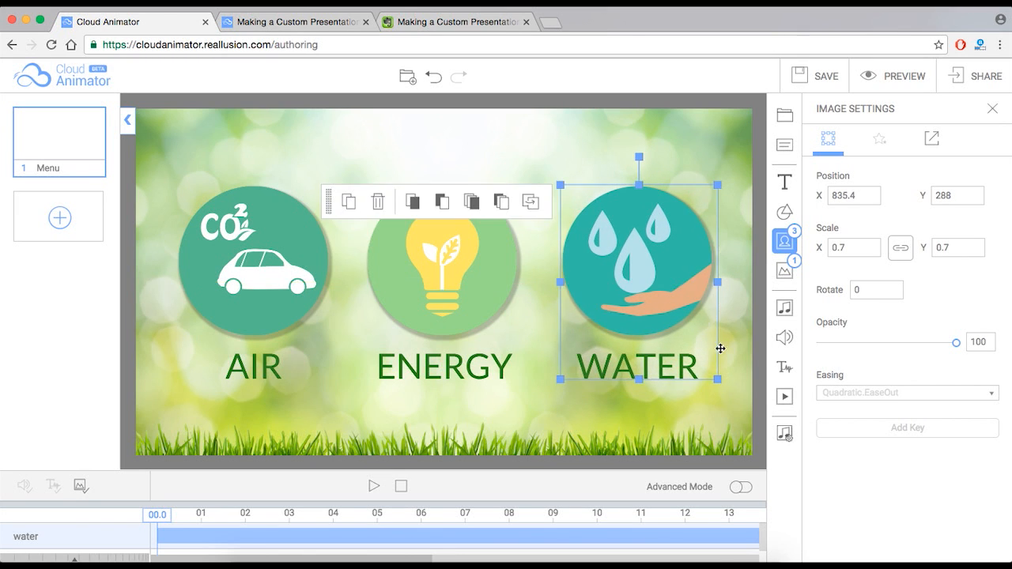
{"action": "left_click", "coordinate": [758, 408]}
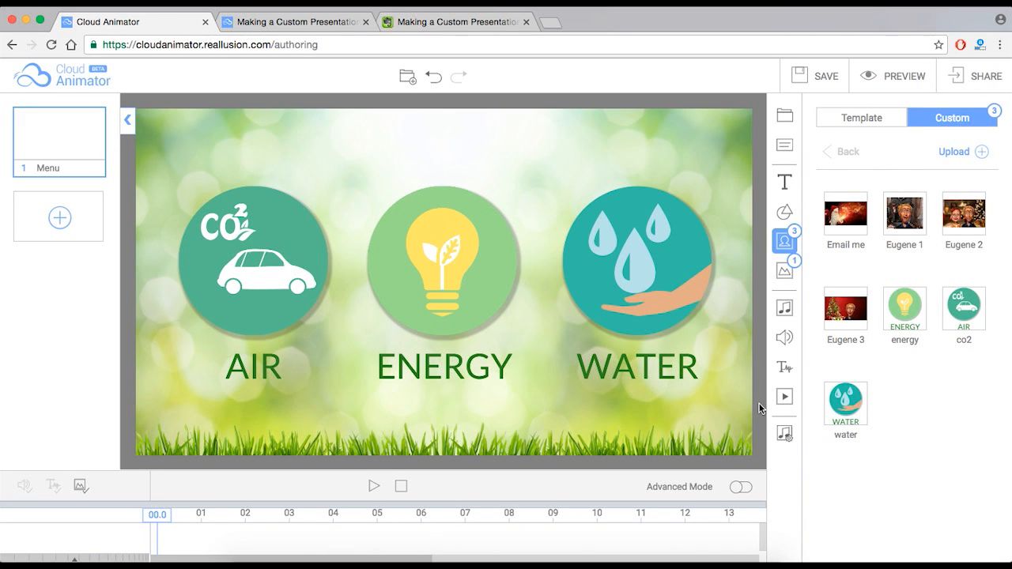
- Check the title in the finished reference presentation and add a text object reading "How to Protect Our Environment"
{"action": "left_click", "coordinate": [292, 22]}
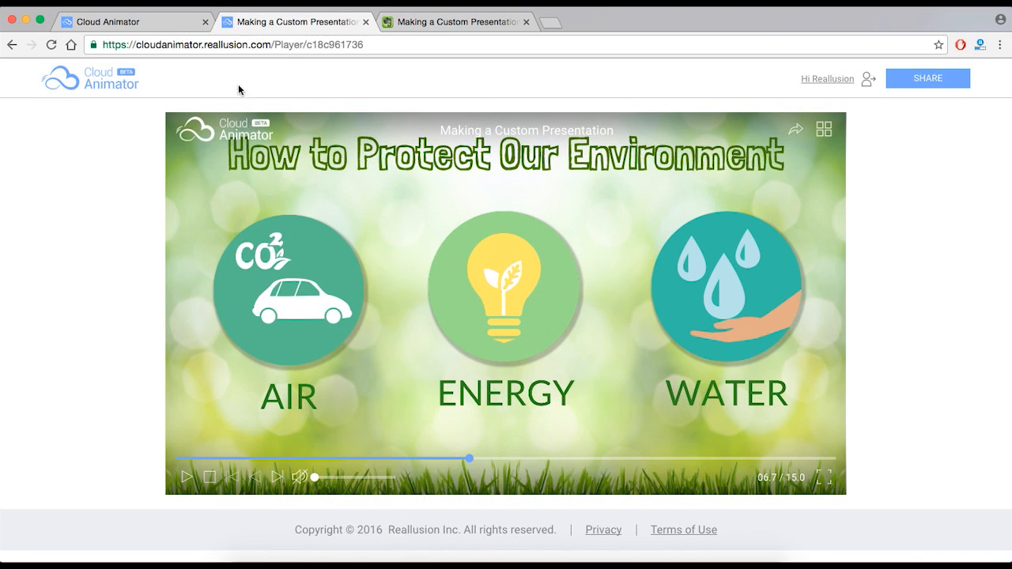
{"action": "left_click", "coordinate": [163, 22]}
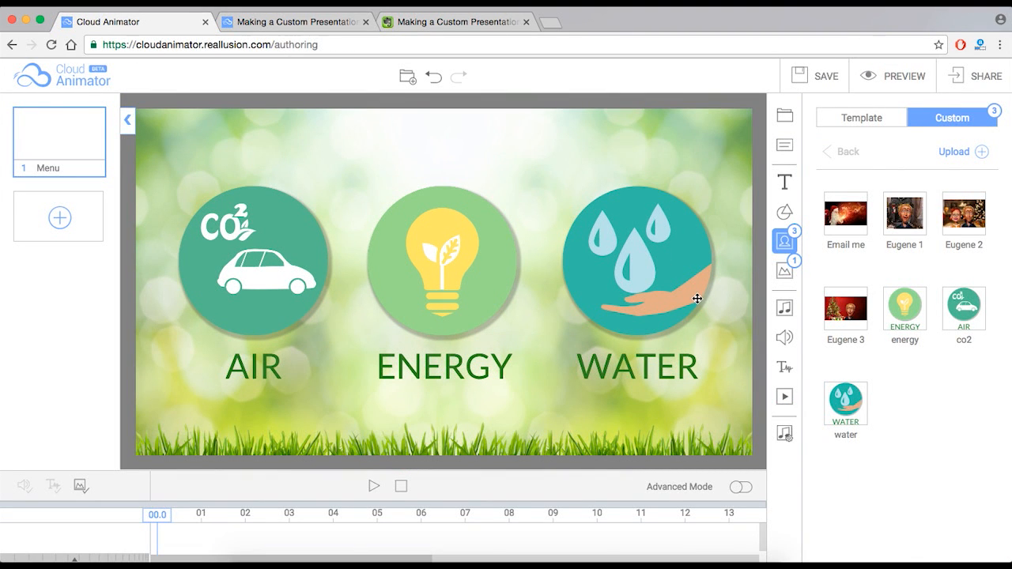
{"action": "left_click", "coordinate": [784, 183]}
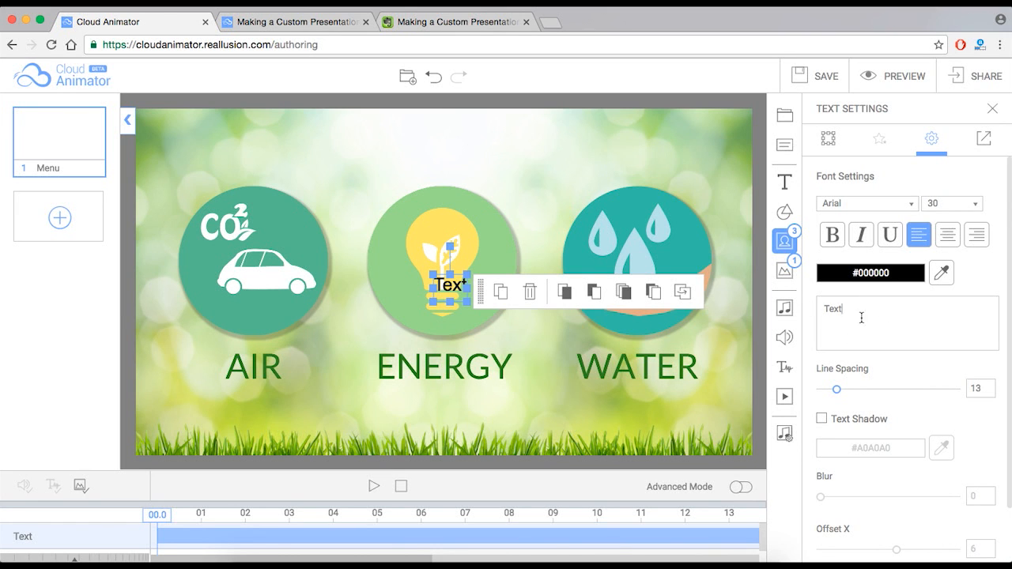
{"action": "left_click_drag", "start_coordinate": [862, 318], "coordinate": [817, 313]}
{"action": "left_click", "coordinate": [325, 22]}
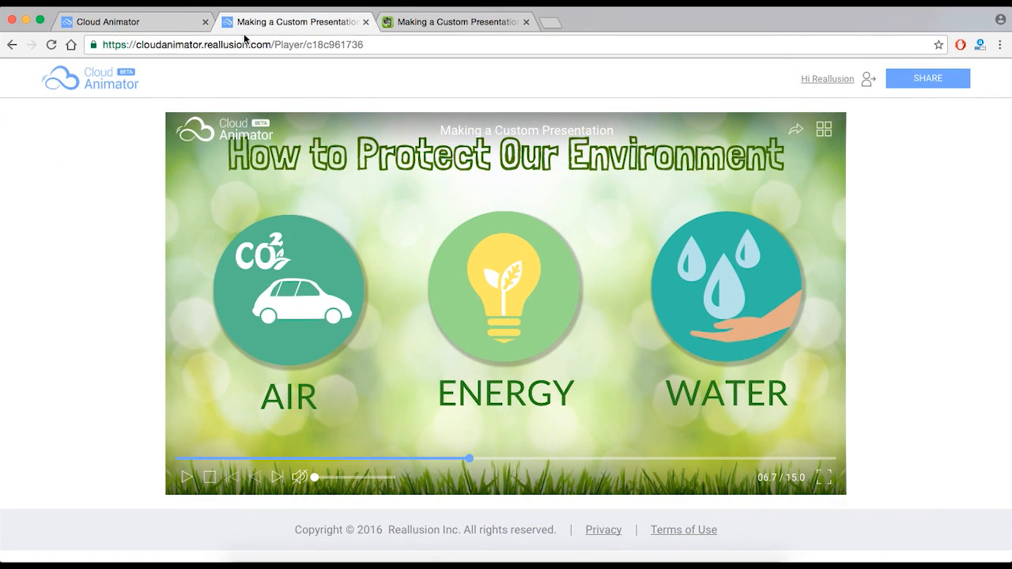
{"action": "left_click", "coordinate": [190, 25]}
{"action": "type", "text": "How"}
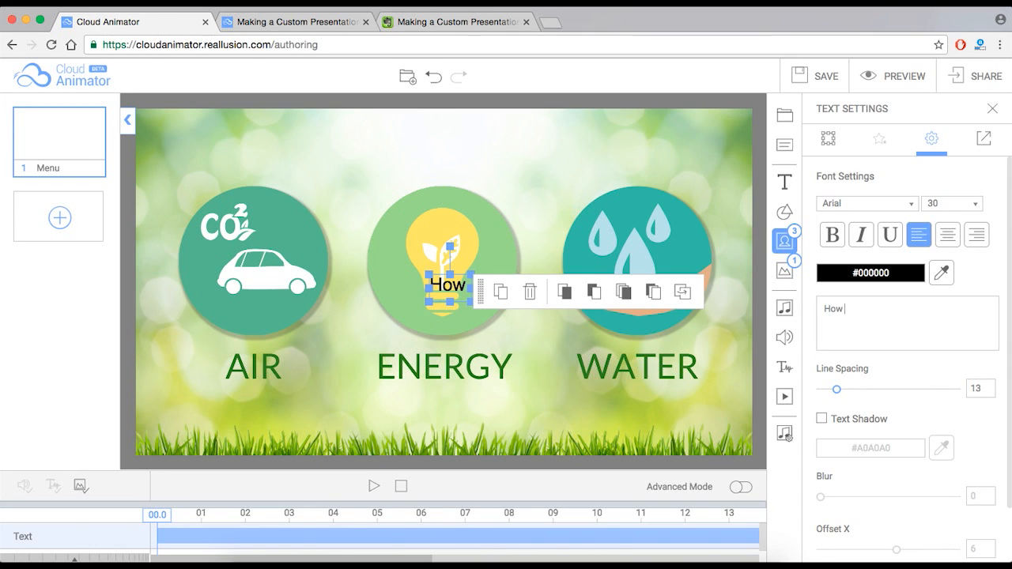
{"action": "type", "text": " to Protect "}
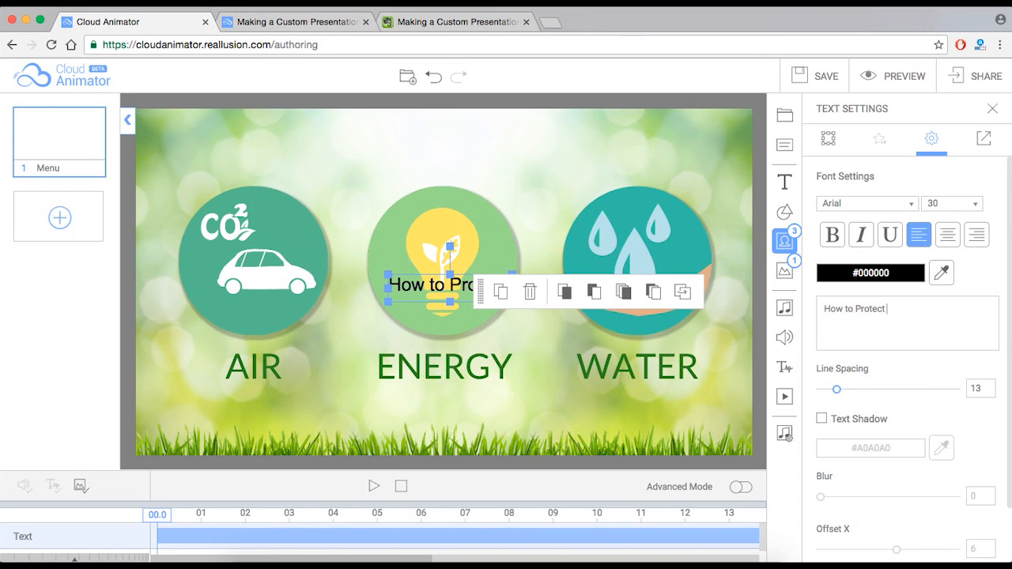
{"action": "type", "text": "Our Envi"}
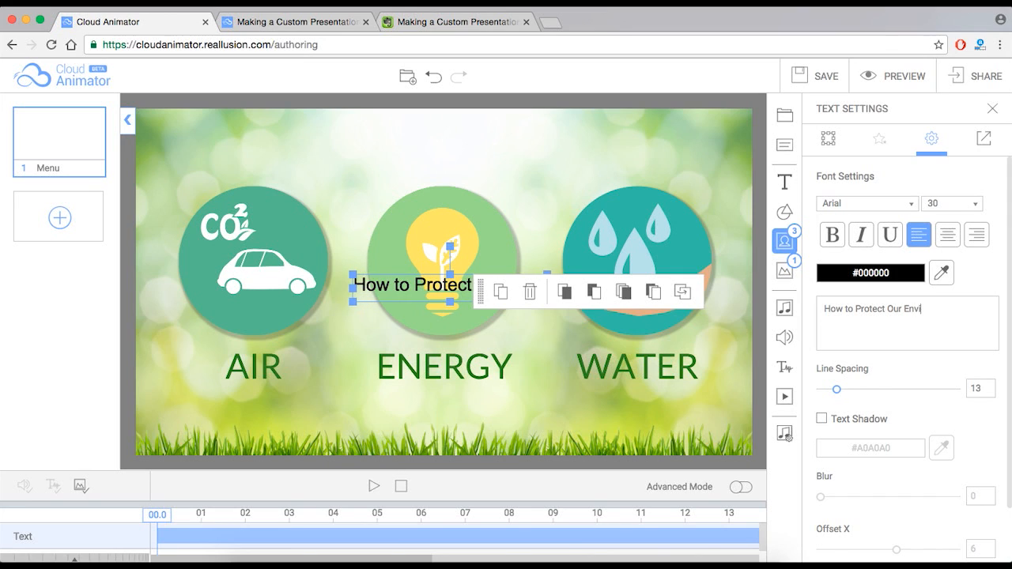
{"action": "type", "text": "ronment"}
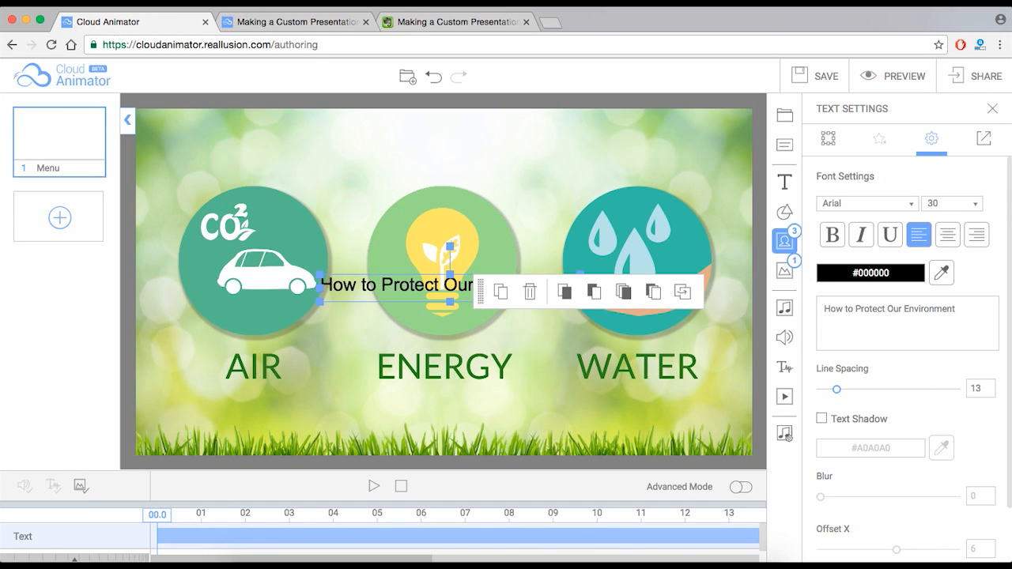
- Move the title to the top centre of the canvas above the energy image and make it bold at size 36
{"action": "left_click_drag", "start_coordinate": [456, 296], "coordinate": [446, 161]}
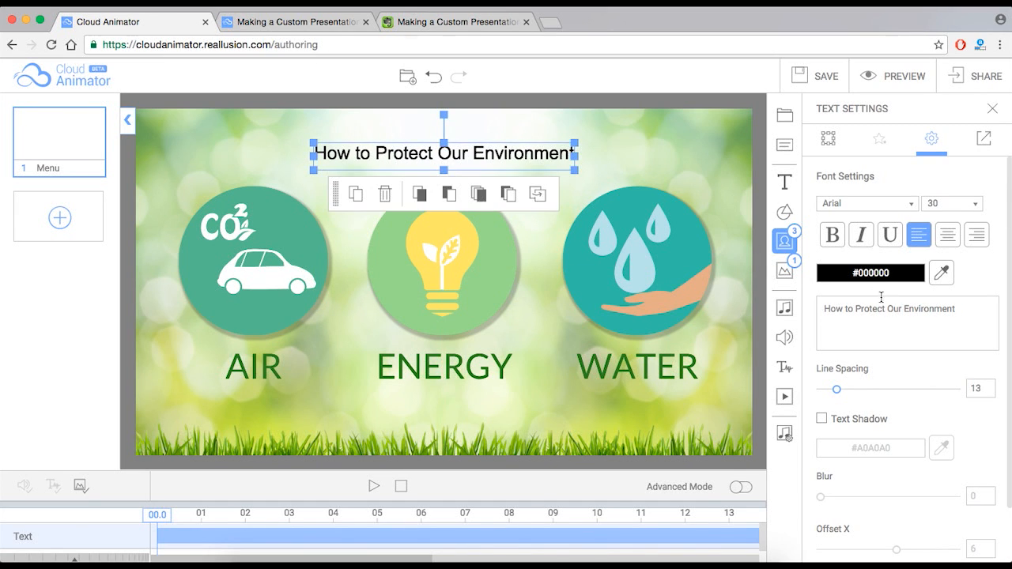
{"action": "left_click", "coordinate": [836, 235]}
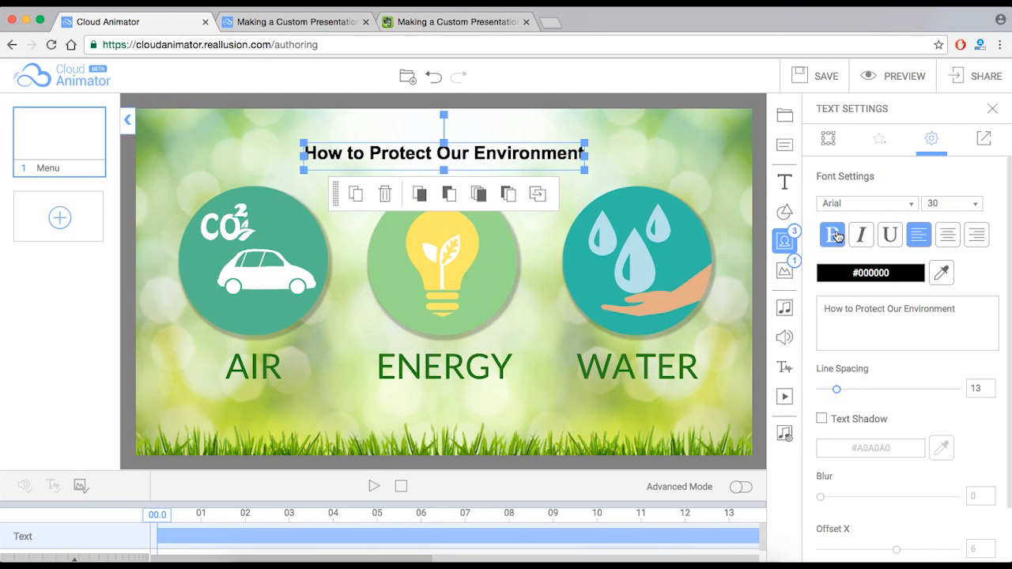
{"action": "mouse_move", "coordinate": [588, 142]}
{"action": "left_mouse_down"}
{"action": "mouse_move", "coordinate": [606, 134]}
{"action": "mouse_move", "coordinate": [585, 142]}
{"action": "left_mouse_up"}
{"action": "left_click", "coordinate": [974, 203]}
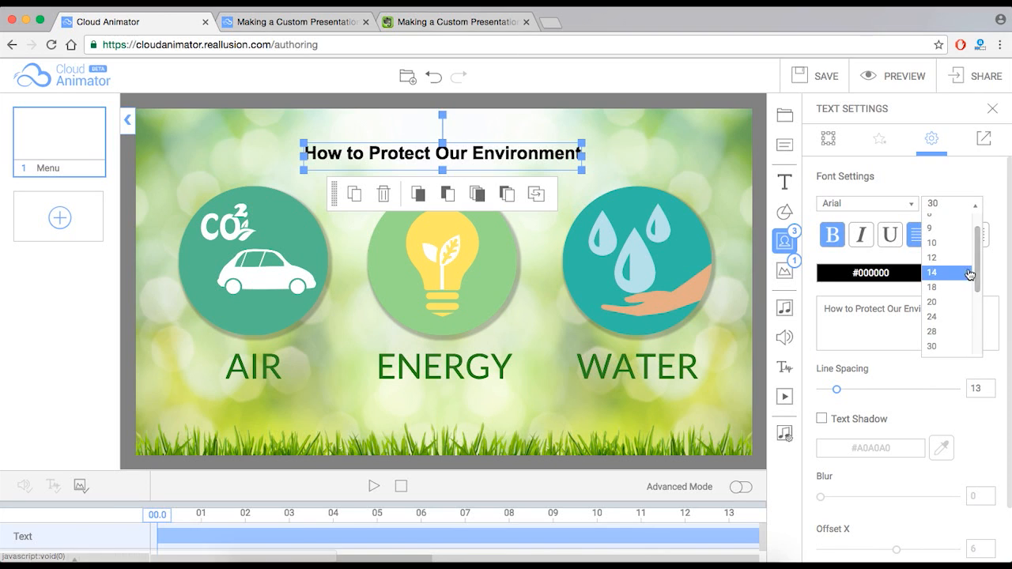
{"action": "left_click", "coordinate": [944, 287]}
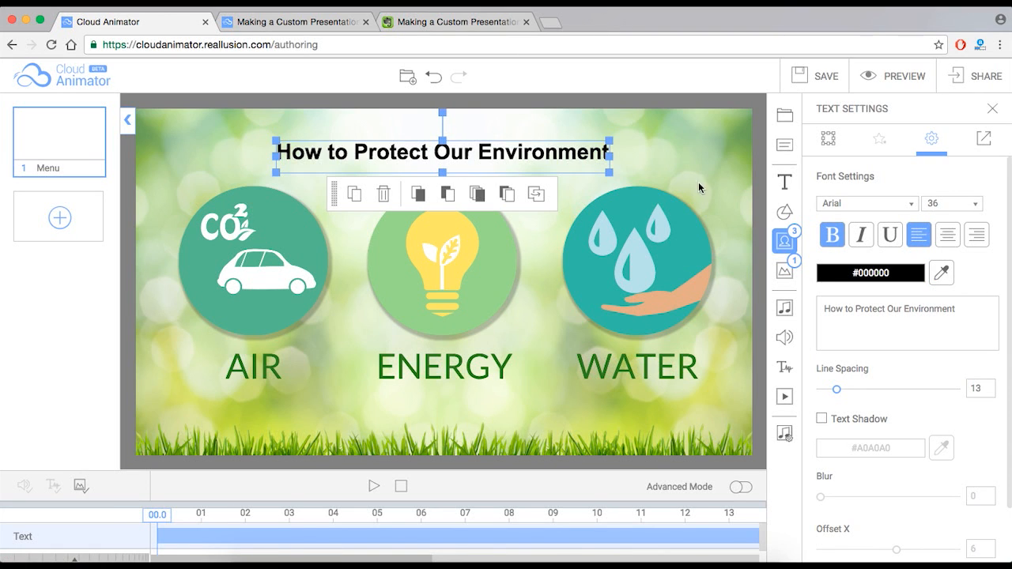
{"action": "left_click_drag", "start_coordinate": [494, 151], "coordinate": [495, 143]}
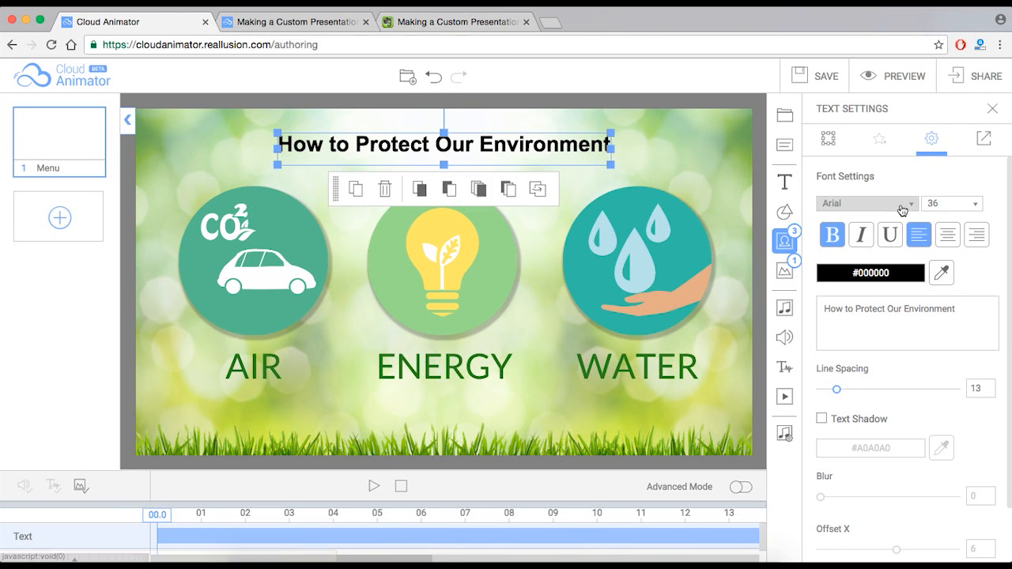
- Set the title's font to Londrina Sketch
{"action": "left_click", "coordinate": [906, 206]}
{"action": "scroll", "coordinate": [895, 313], "scroll_direction": "down", "scroll_amount": 5}
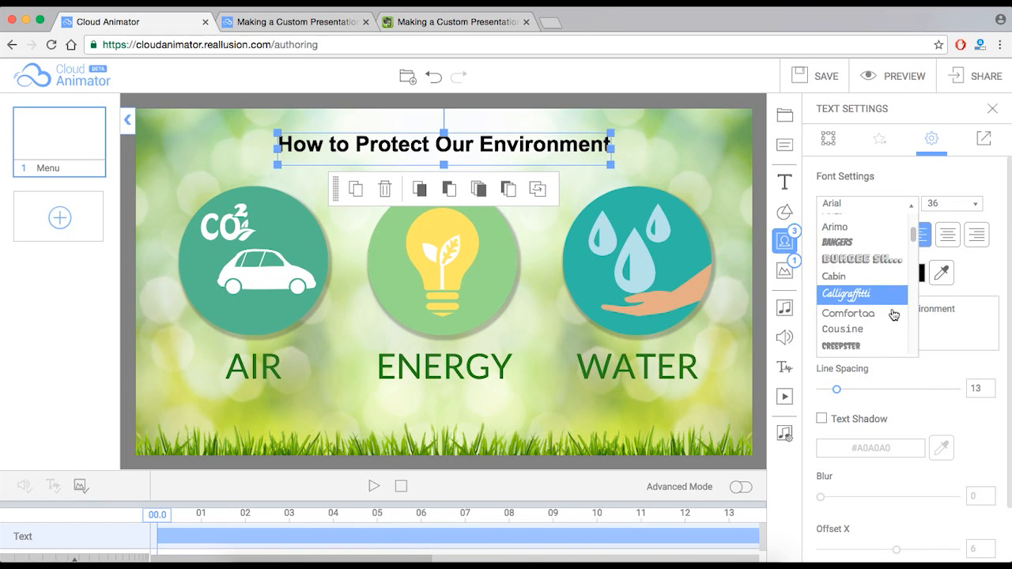
{"action": "scroll", "coordinate": [865, 317], "scroll_direction": "down", "scroll_amount": 3}
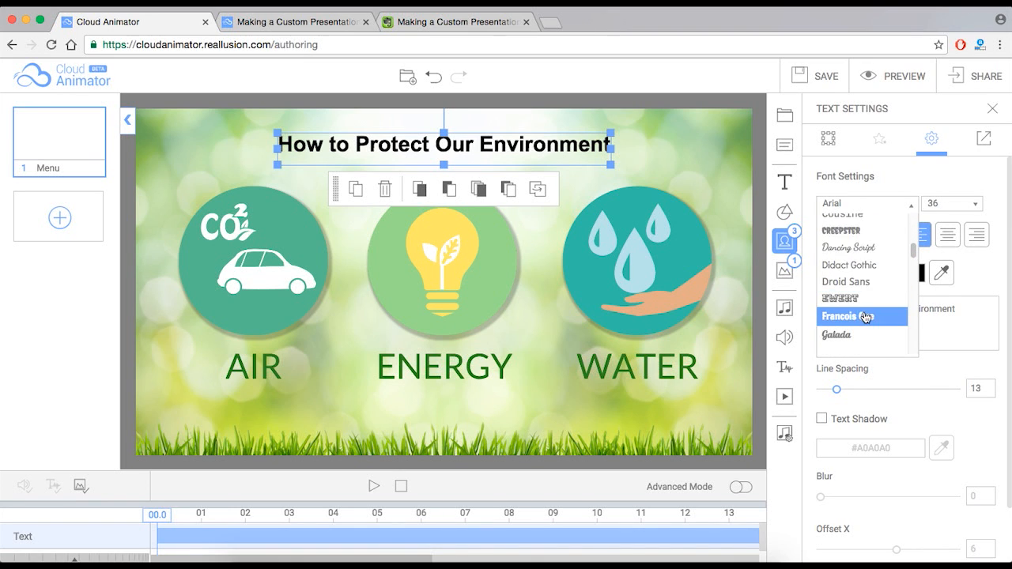
{"action": "scroll", "coordinate": [865, 317], "scroll_direction": "down", "scroll_amount": 3}
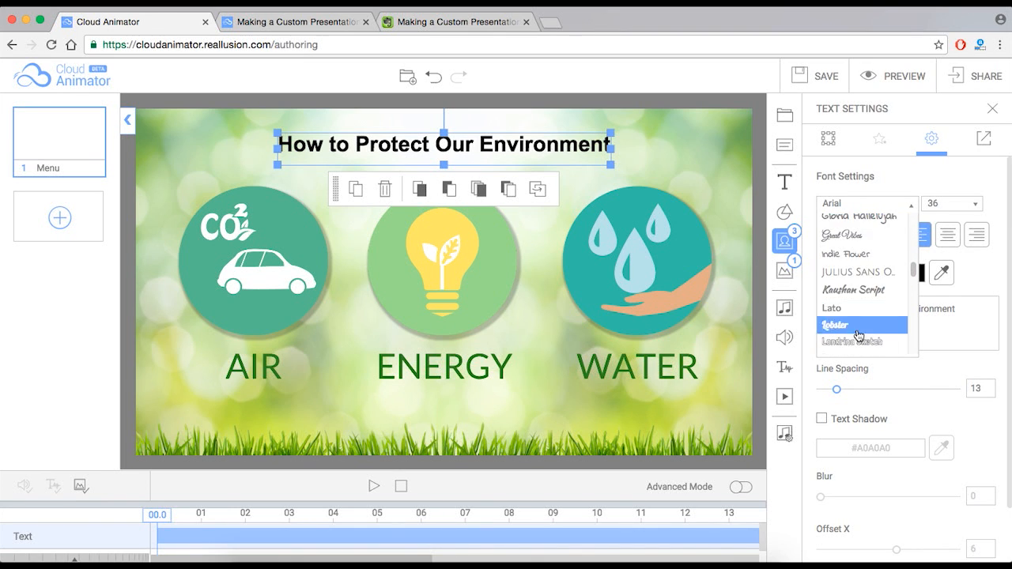
{"action": "left_click", "coordinate": [861, 342]}
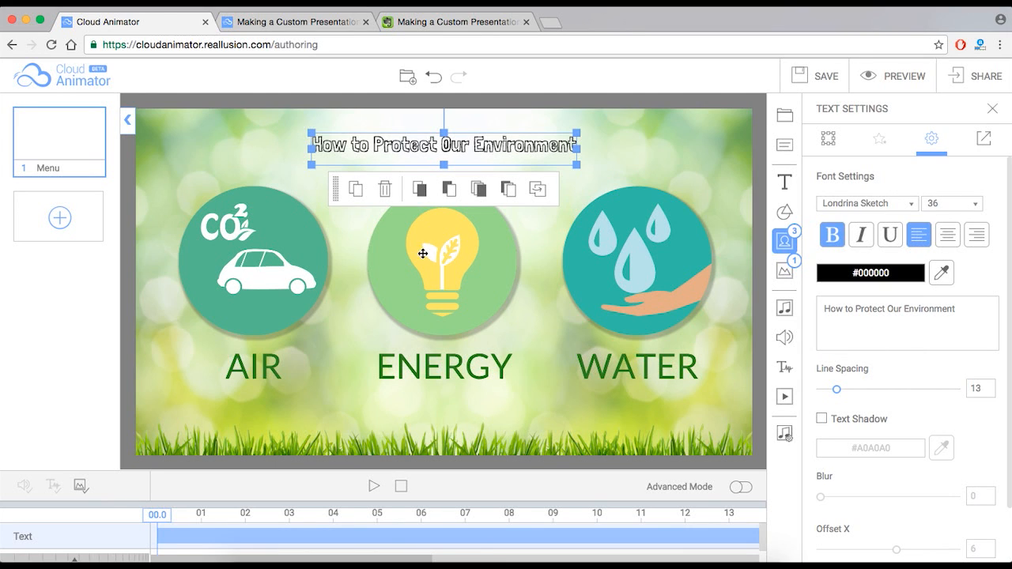
- Change the title's colour to #6da85b by sampling the green WATER label
{"action": "left_click", "coordinate": [894, 278]}
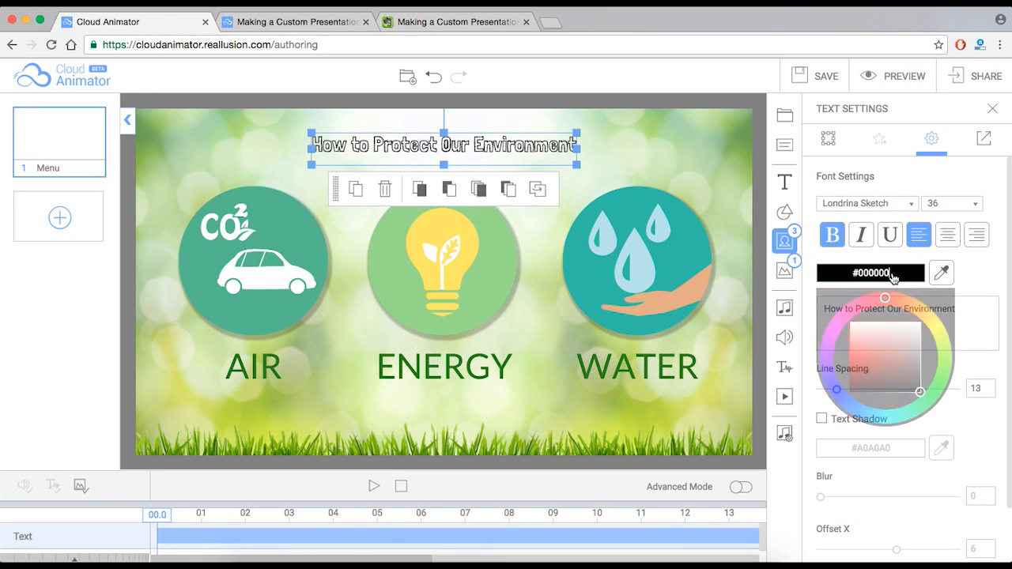
{"action": "left_click", "coordinate": [972, 282]}
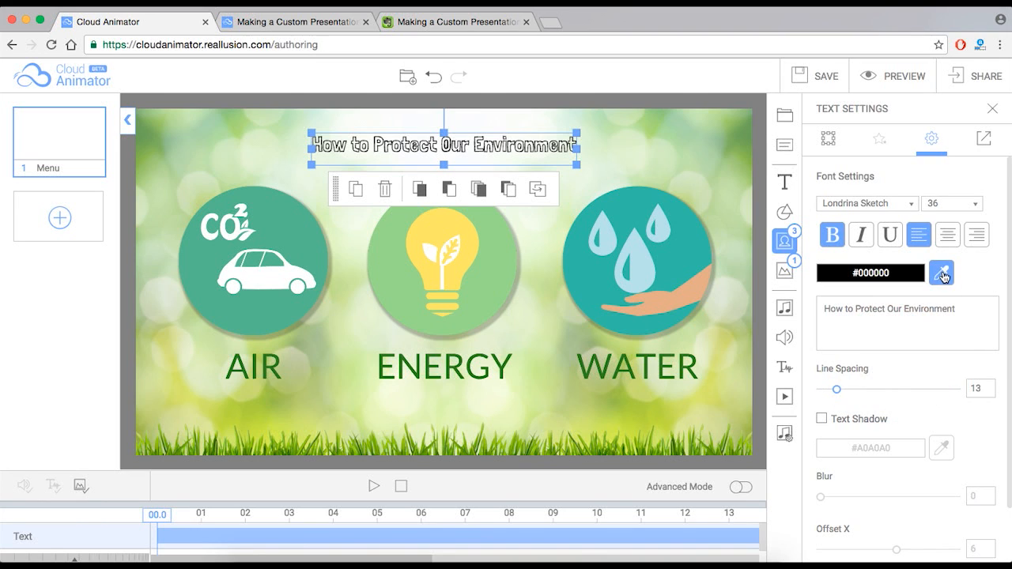
{"action": "left_click", "coordinate": [656, 371]}
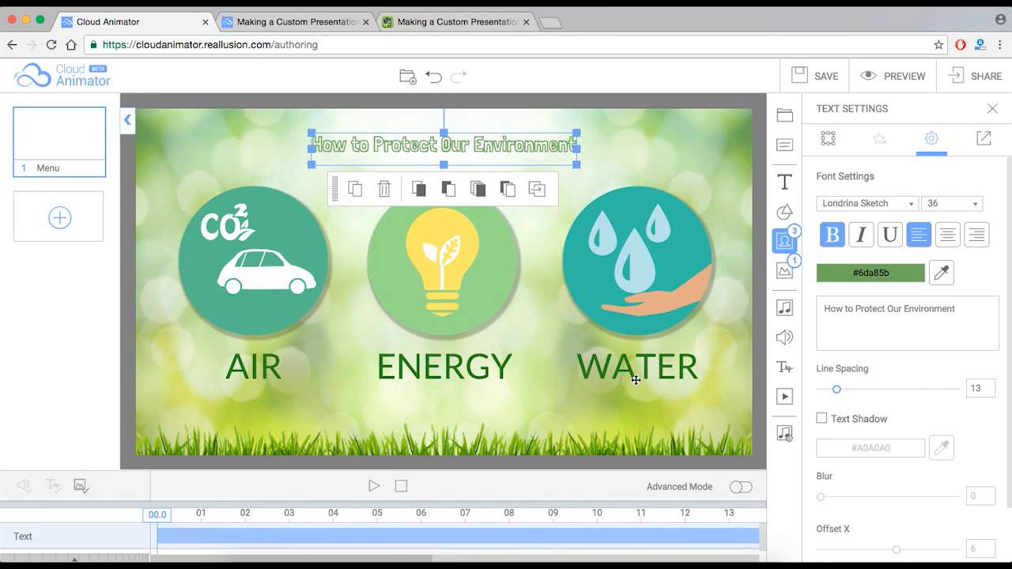
- Enlarge the title until it spans most of the image row's width, keeping it horizontally centred above the images
{"action": "left_click_drag", "start_coordinate": [580, 164], "coordinate": [725, 229]}
{"action": "left_click_drag", "start_coordinate": [668, 164], "coordinate": [582, 155]}
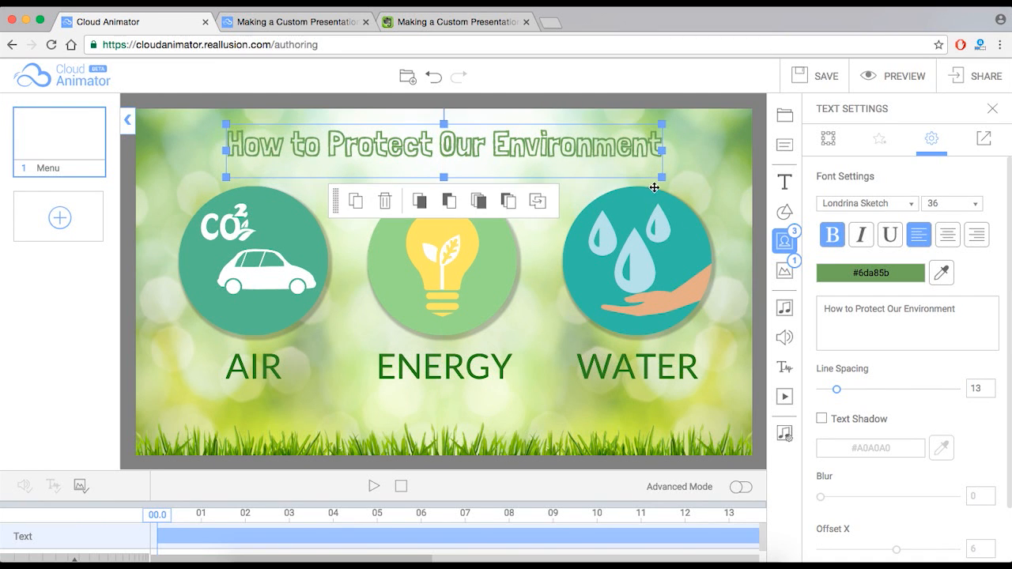
{"action": "left_click", "coordinate": [689, 173]}
{"action": "left_click", "coordinate": [522, 153]}
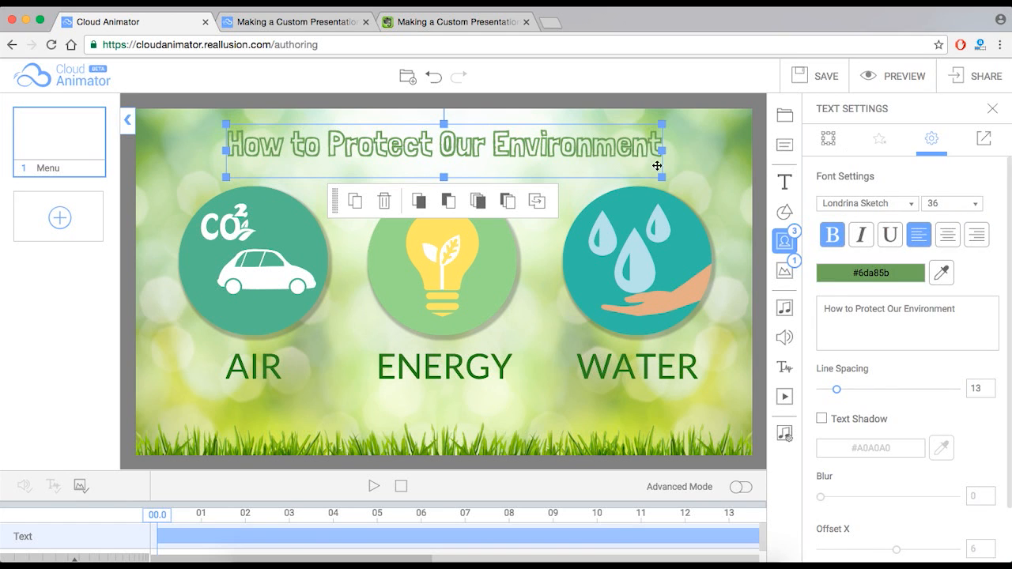
{"action": "left_click_drag", "start_coordinate": [665, 178], "coordinate": [690, 183]}
{"action": "left_click_drag", "start_coordinate": [583, 155], "coordinate": [567, 154]}
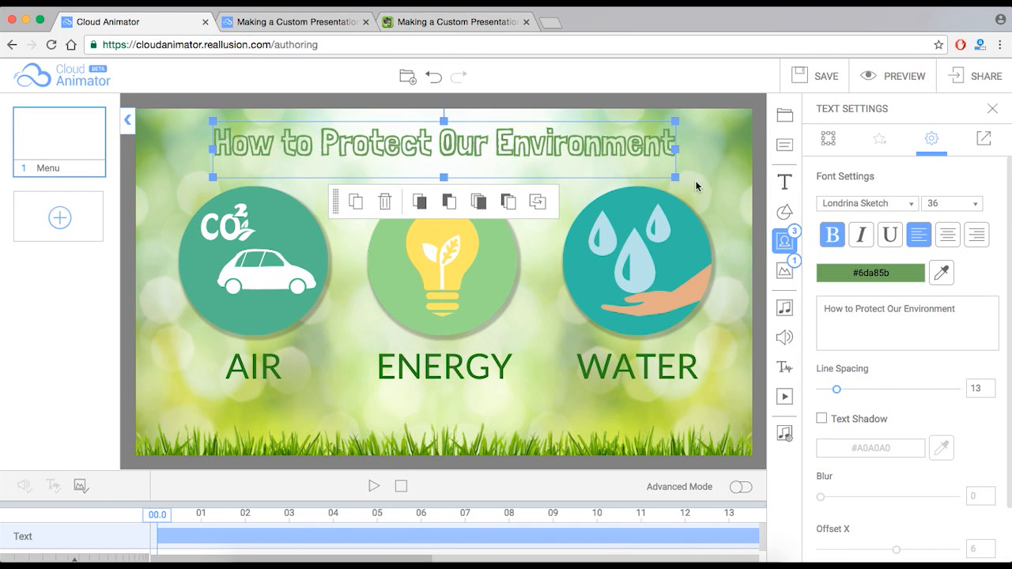
- Reselect the title and start resampling its text colour from the green WATER label
{"action": "left_click", "coordinate": [757, 204]}
{"action": "left_click", "coordinate": [581, 150]}
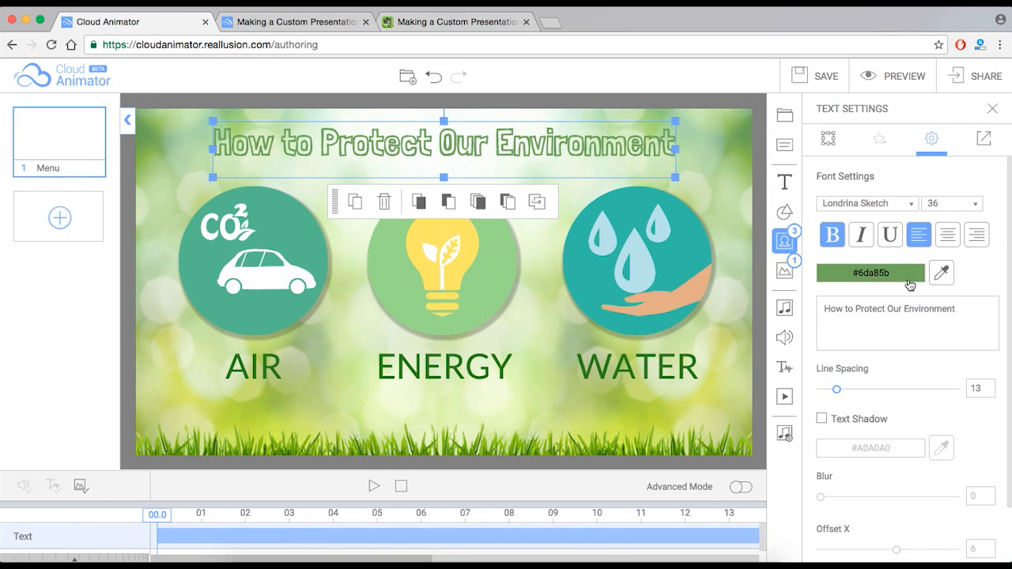
{"action": "left_click", "coordinate": [940, 272]}
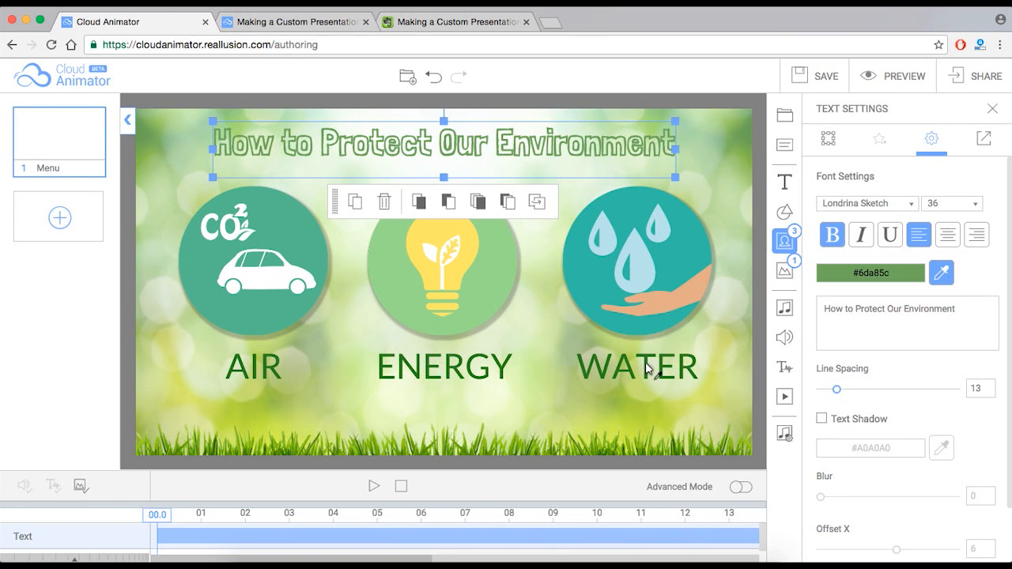
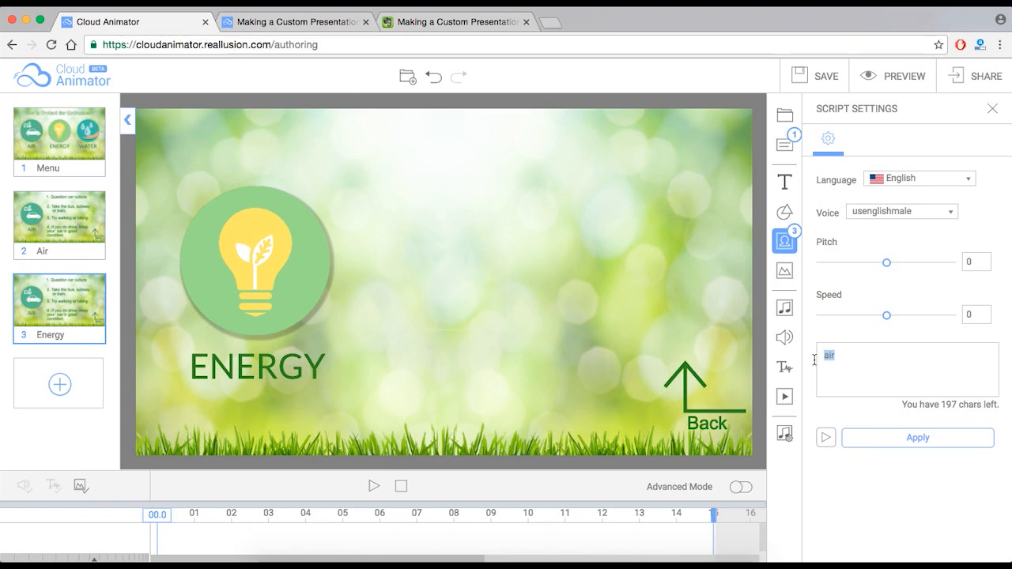
- Replace the Energy scene's speech script with "energy", listen to the voice and play back the start of the scene
{"action": "type", "text": "eenrg"}
{"action": "left_click", "coordinate": [827, 438]}
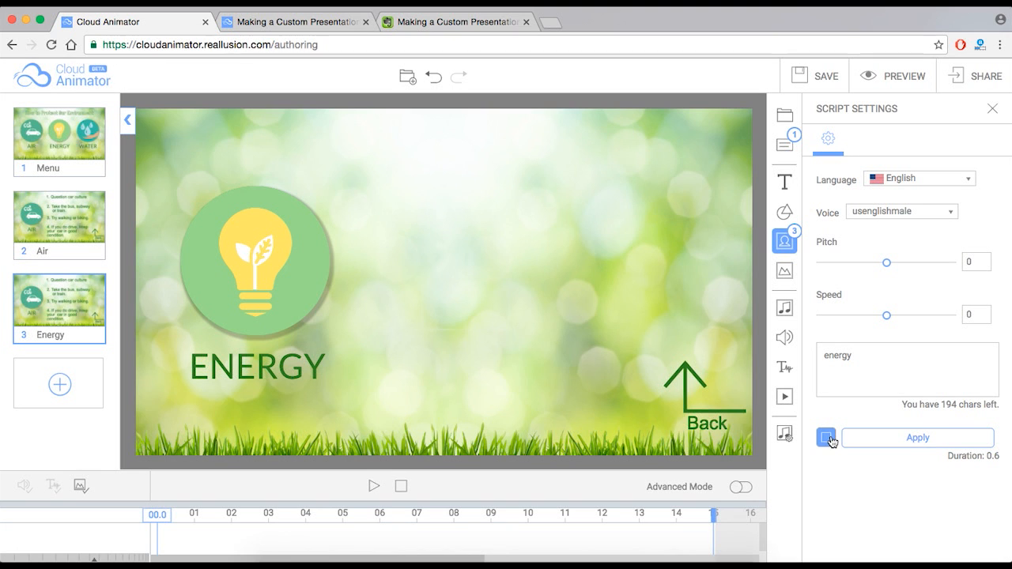
{"action": "left_click", "coordinate": [375, 487]}
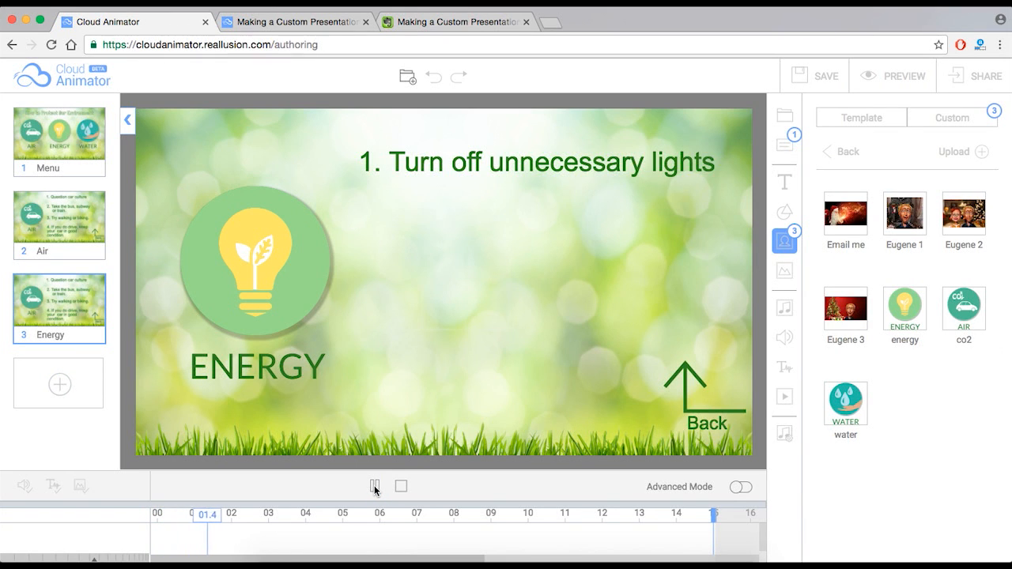
{"action": "left_click", "coordinate": [401, 486]}
{"action": "left_click", "coordinate": [384, 492]}
{"action": "left_click", "coordinate": [401, 486]}
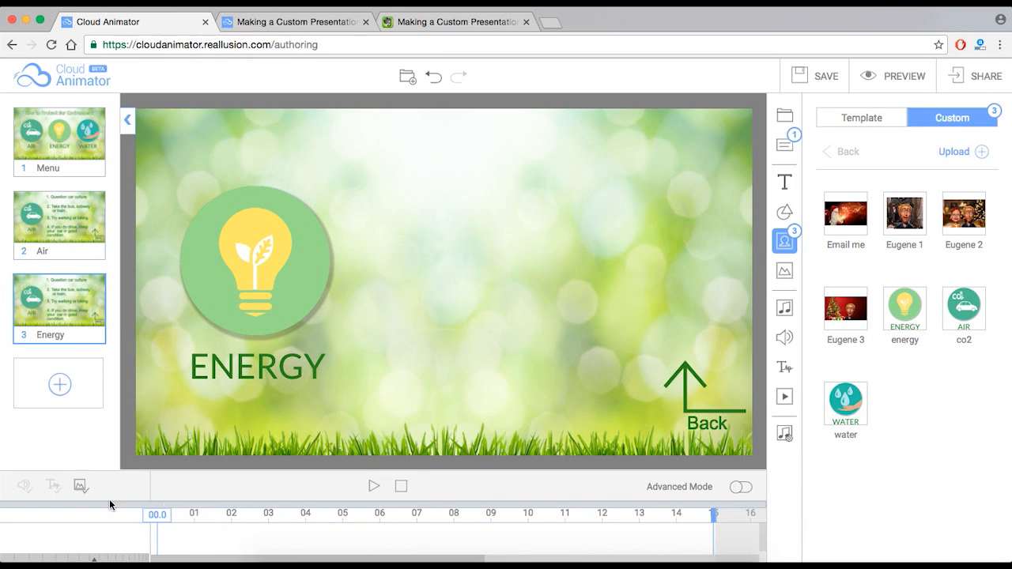
- Apply the "energy" speech script at 0.1 s on the Energy scene's timeline and play the scene to check it
{"action": "left_click", "coordinate": [162, 518]}
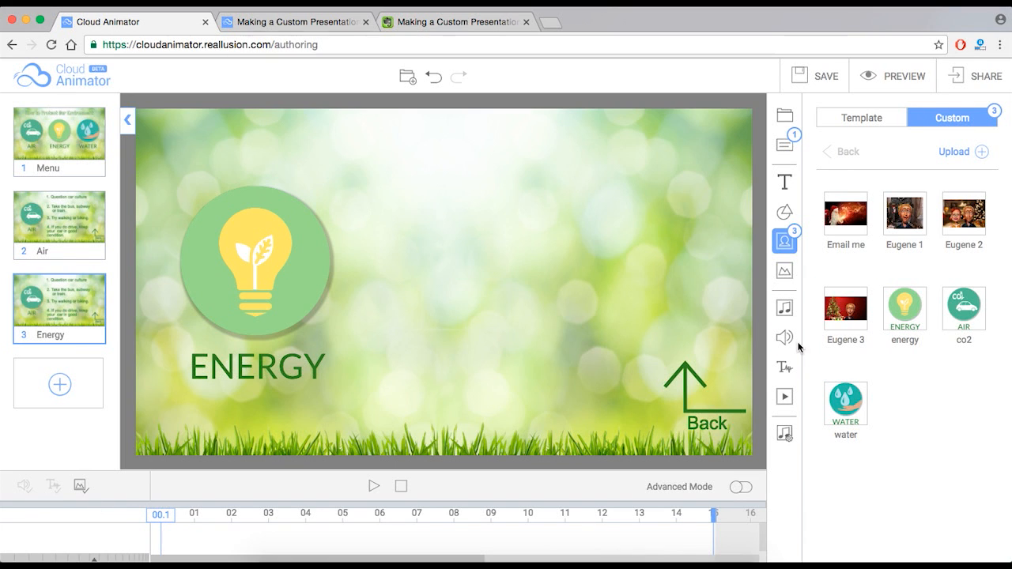
{"action": "left_click", "coordinate": [785, 377]}
{"action": "left_click", "coordinate": [909, 438]}
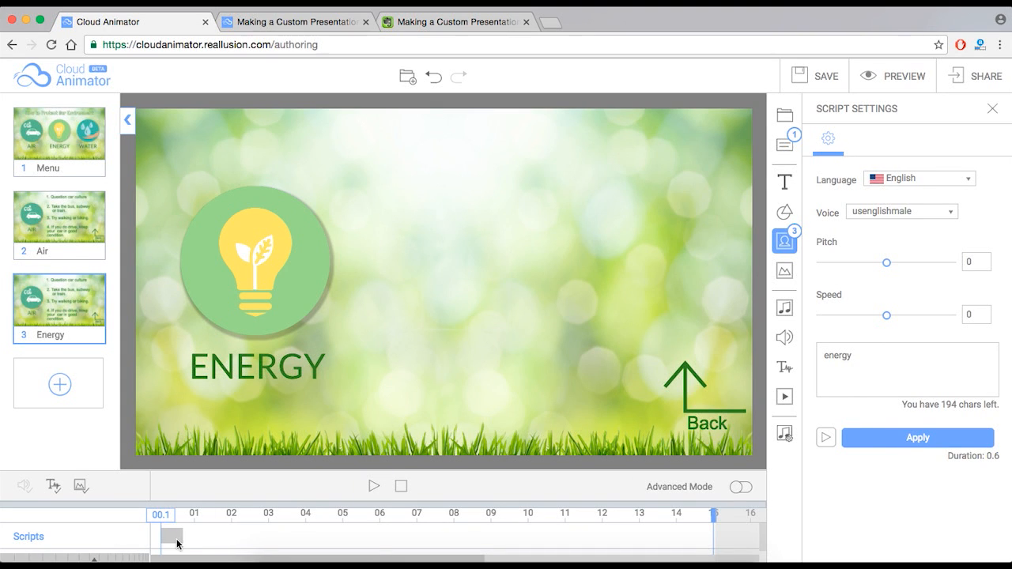
{"action": "left_click", "coordinate": [373, 486]}
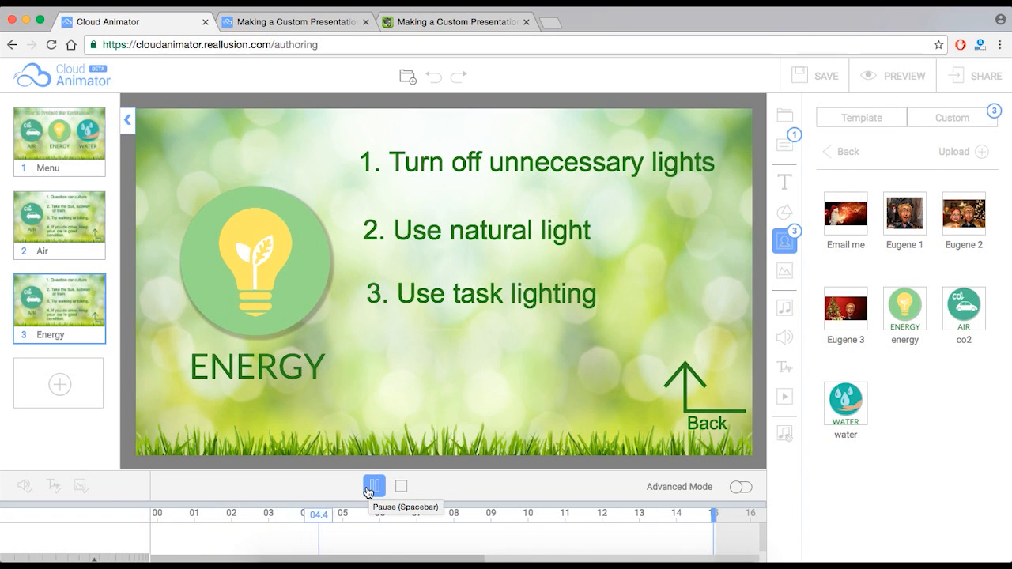
{"action": "left_click", "coordinate": [397, 487]}
- Duplicate the Energy scene as the basis for the Water scene
{"action": "mouse_move", "coordinate": [56, 325]}
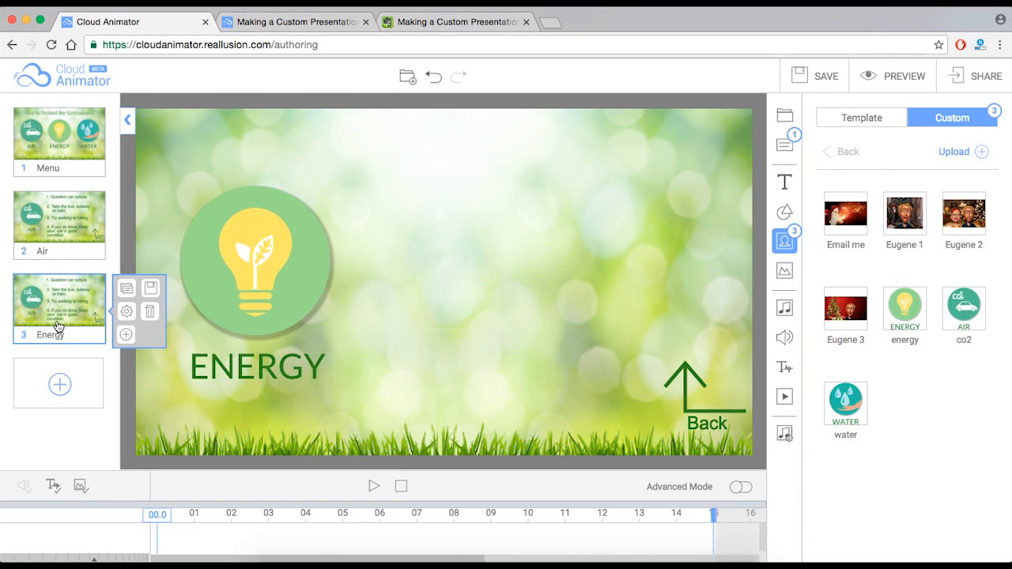
{"action": "left_click", "coordinate": [127, 294]}
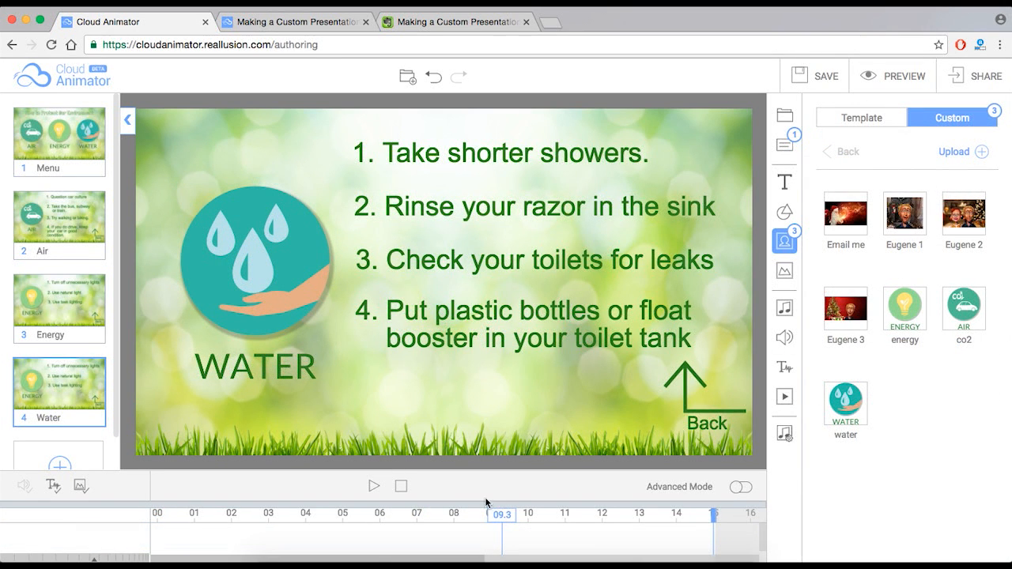
{"action": "mouse_move", "coordinate": [68, 199]}
{"action": "scroll", "coordinate": [119, 304], "scroll_direction": "down", "scroll_amount": 1}
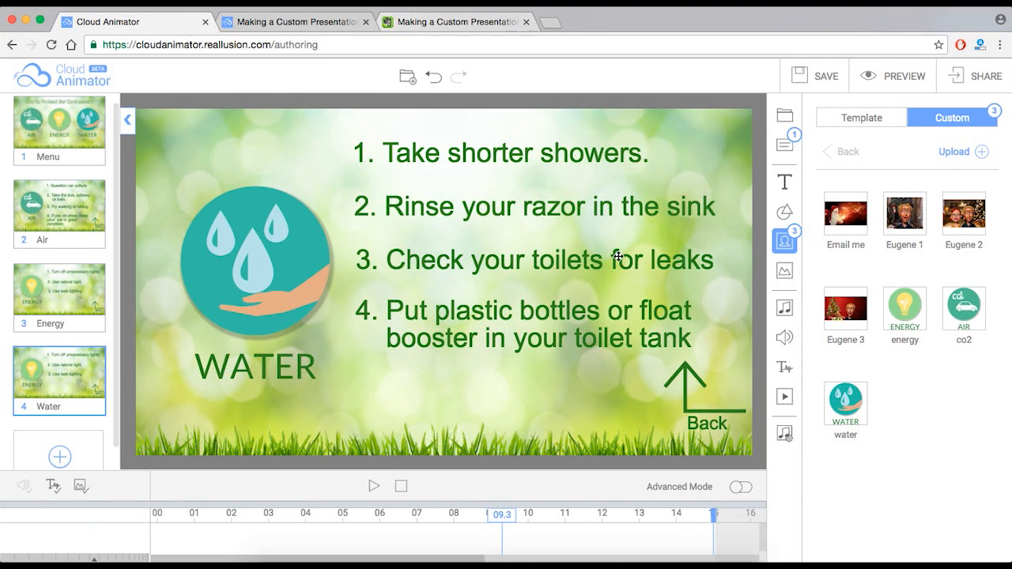
- Open the template background music library and listen to the "Brand New Vision" track
{"action": "mouse_move", "coordinate": [819, 294]}
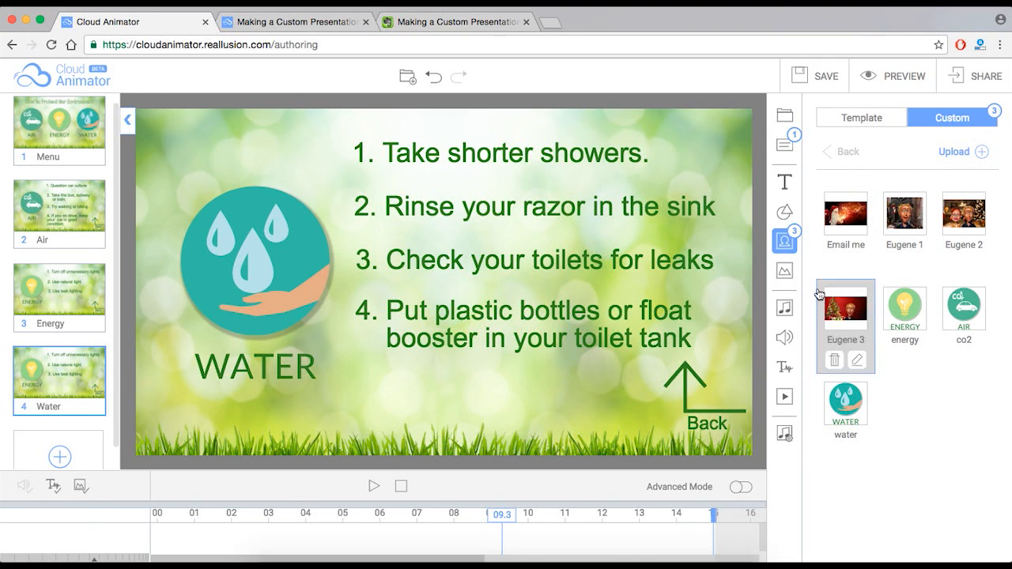
{"action": "left_click", "coordinate": [783, 312]}
{"action": "left_click", "coordinate": [859, 122]}
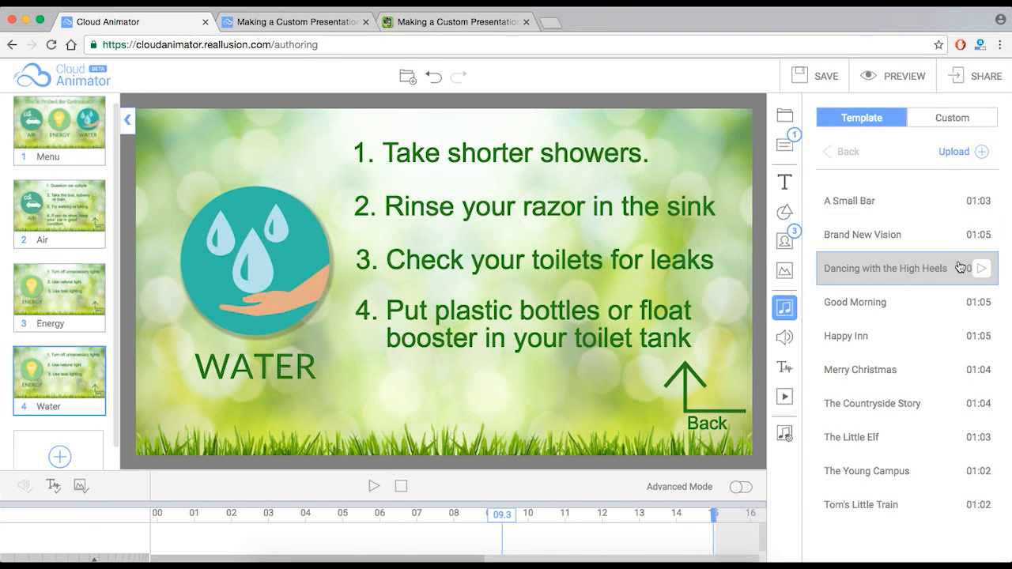
{"action": "left_click", "coordinate": [981, 235]}
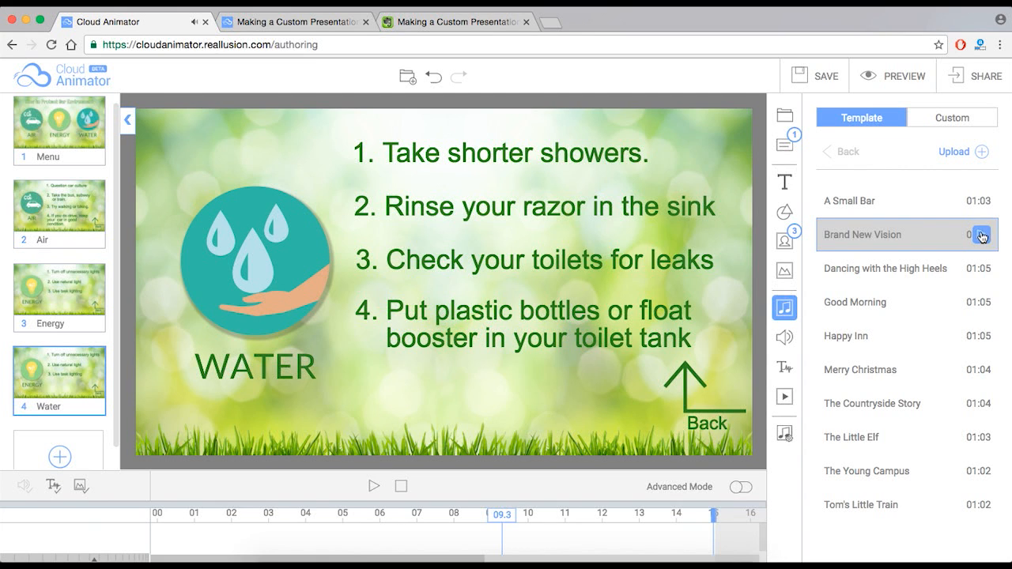
- Show the custom music library, open the Music folder inside the ECO folder and listen to its slow-piano MP3
{"action": "left_click", "coordinate": [954, 119]}
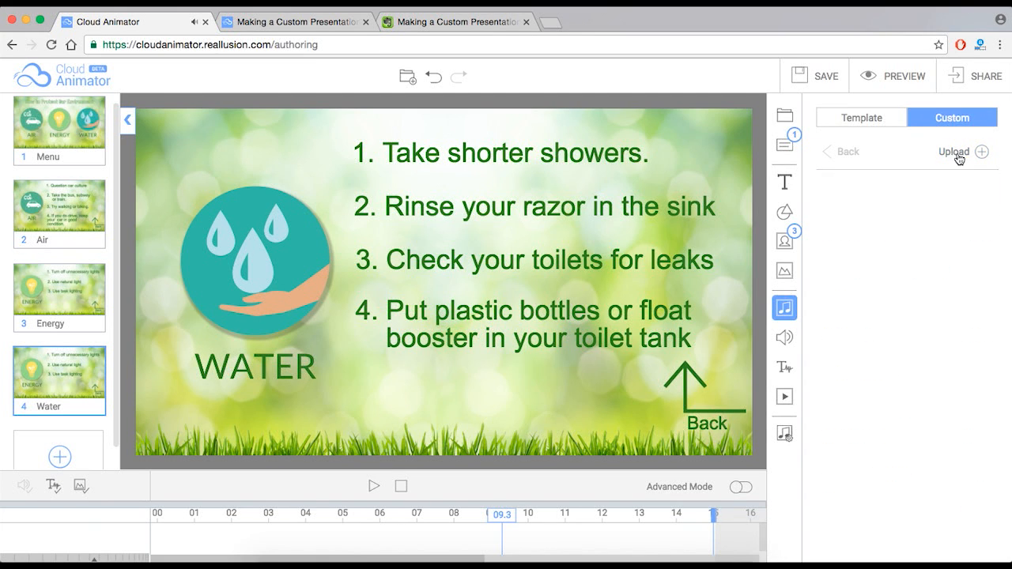
{"action": "left_click", "coordinate": [956, 154]}
{"action": "left_click", "coordinate": [850, 509]}
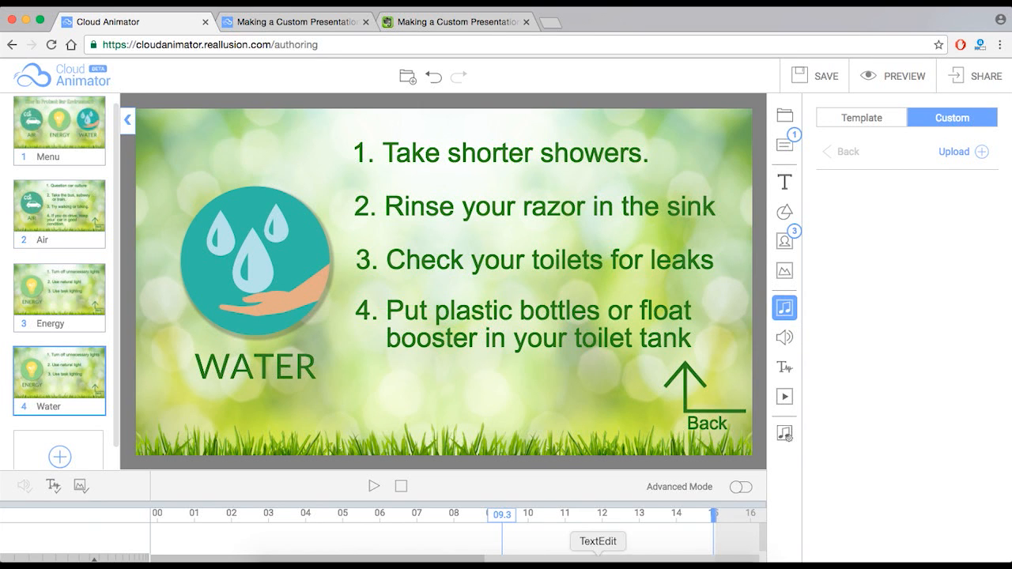
{"action": "left_click", "coordinate": [280, 558]}
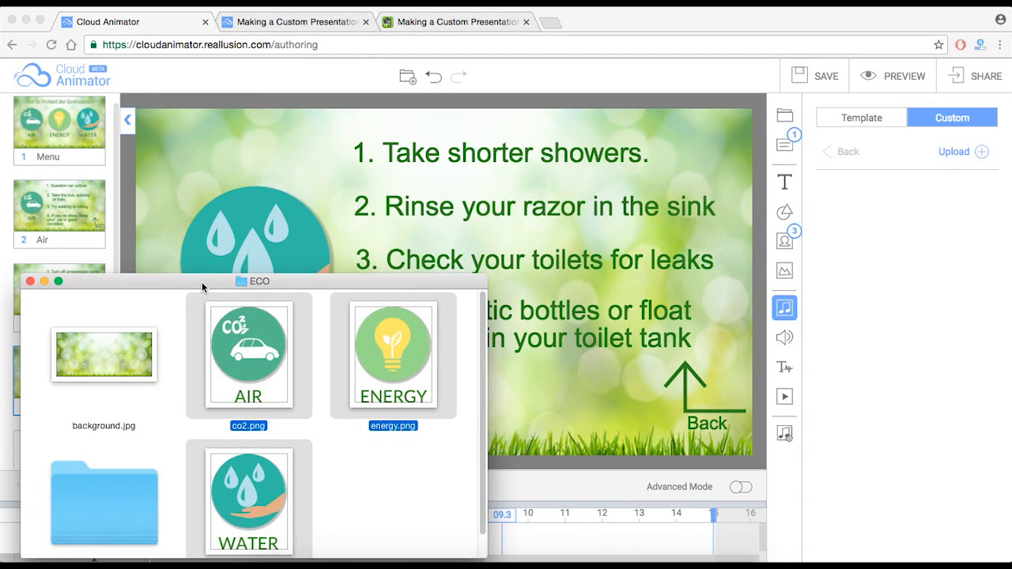
{"action": "left_click_drag", "start_coordinate": [202, 281], "coordinate": [201, 267]}
{"action": "double_click", "coordinate": [110, 468]}
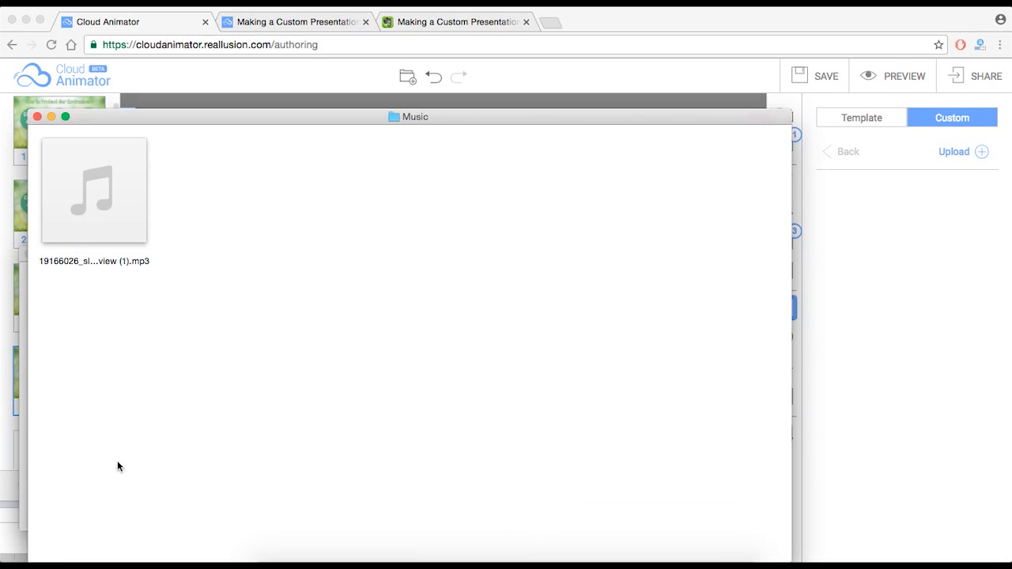
{"action": "left_click", "coordinate": [94, 190]}
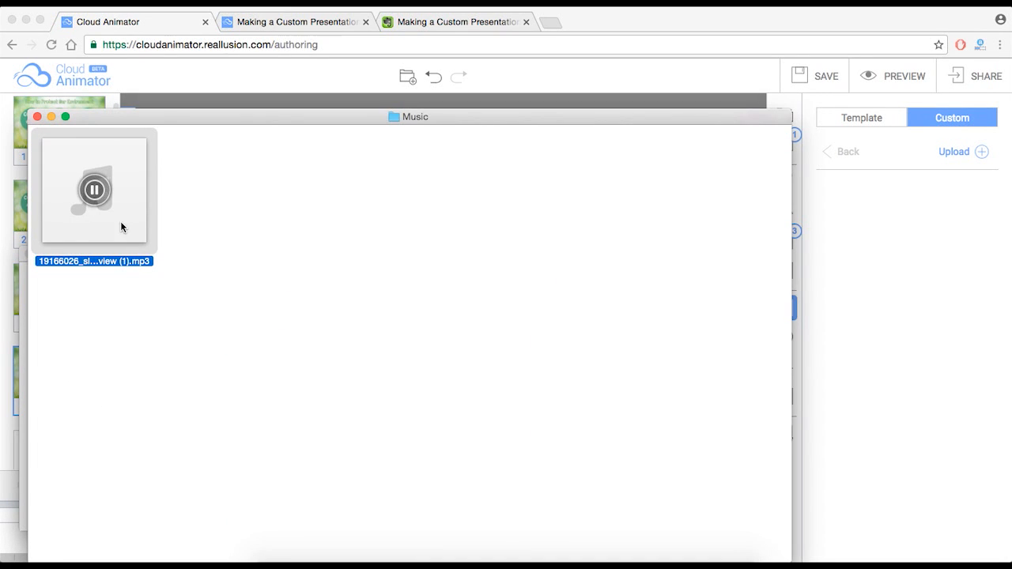
{"action": "left_click", "coordinate": [95, 192]}
- Upload the slow-piano MP3 to the custom music library and minimize the Music and ECO folder windows
{"action": "left_click_drag", "start_coordinate": [113, 165], "coordinate": [945, 206]}
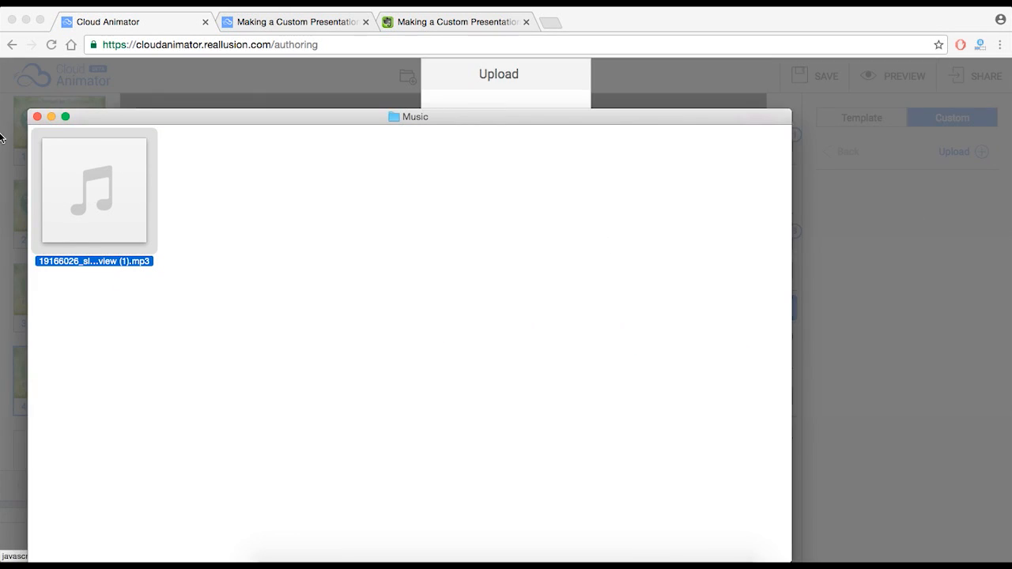
{"action": "left_click", "coordinate": [51, 117]}
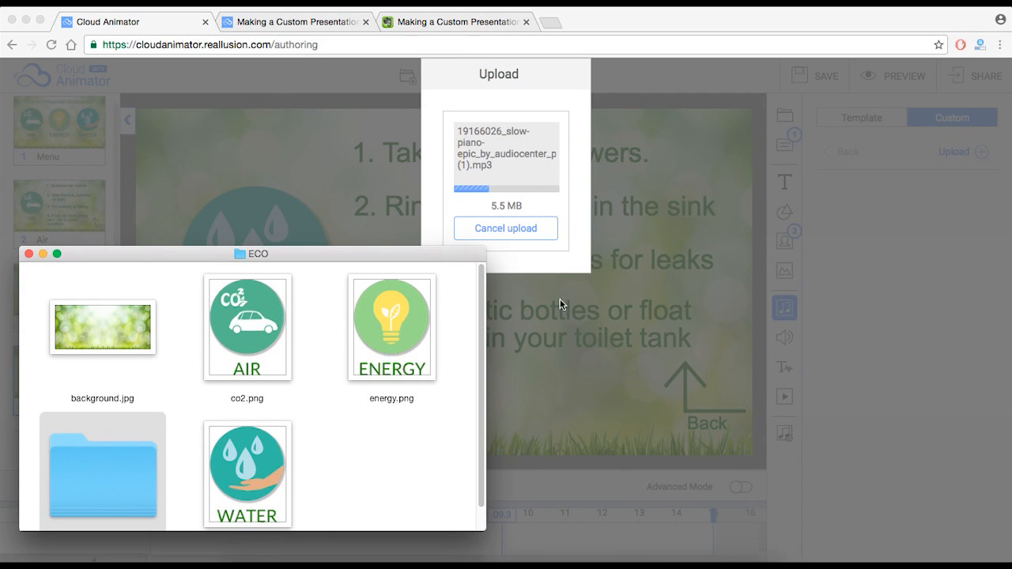
{"action": "left_click", "coordinate": [43, 253]}
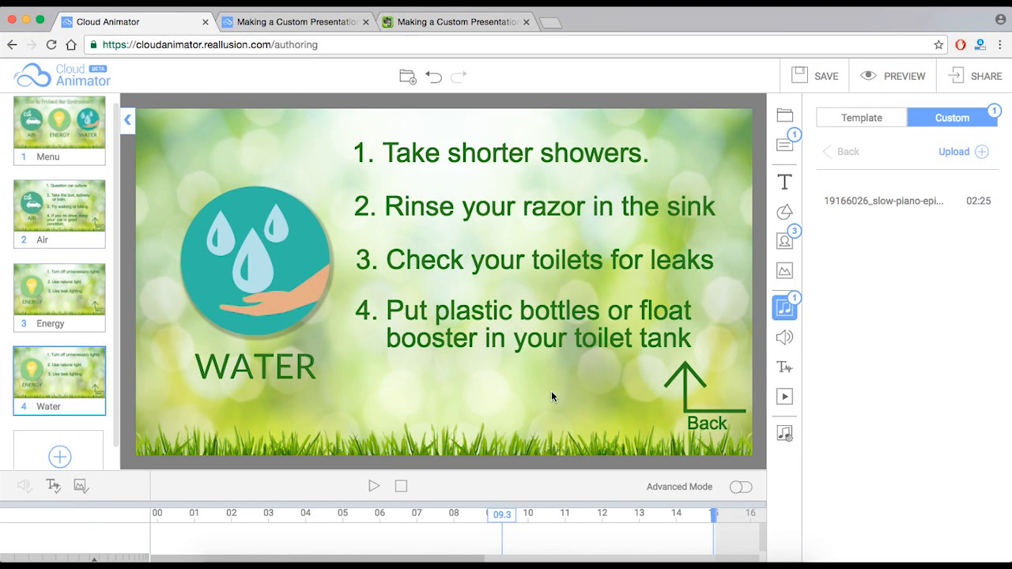
- Apply the uploaded slow-piano track as background music from the Menu scene
{"action": "left_click", "coordinate": [791, 438]}
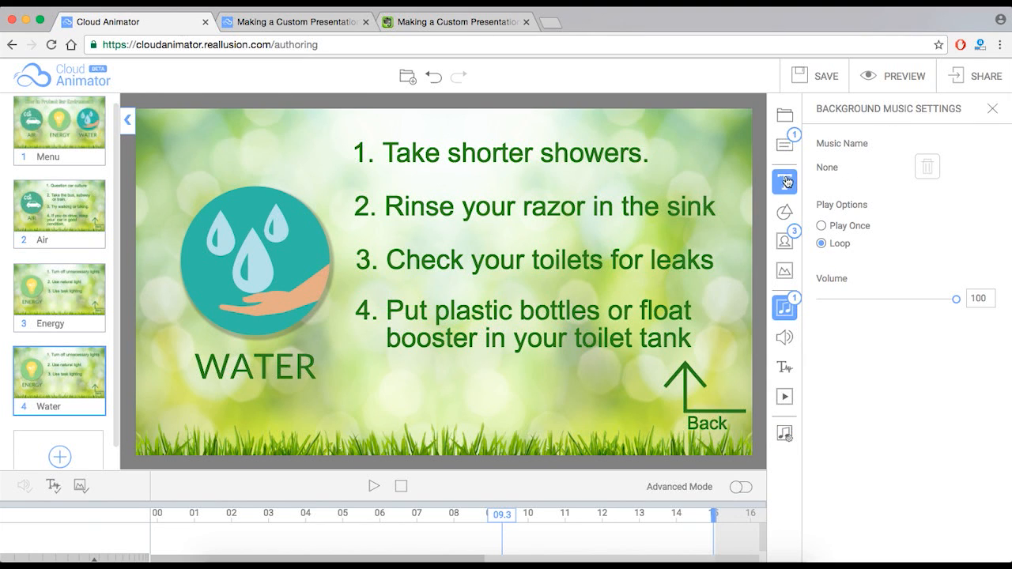
{"action": "left_click", "coordinate": [788, 310]}
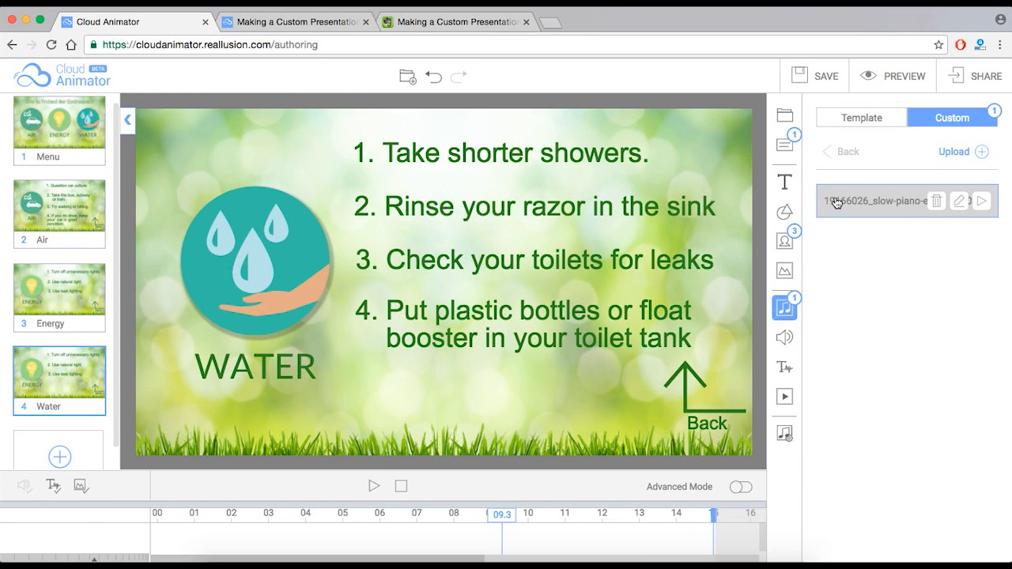
{"action": "mouse_move", "coordinate": [83, 131]}
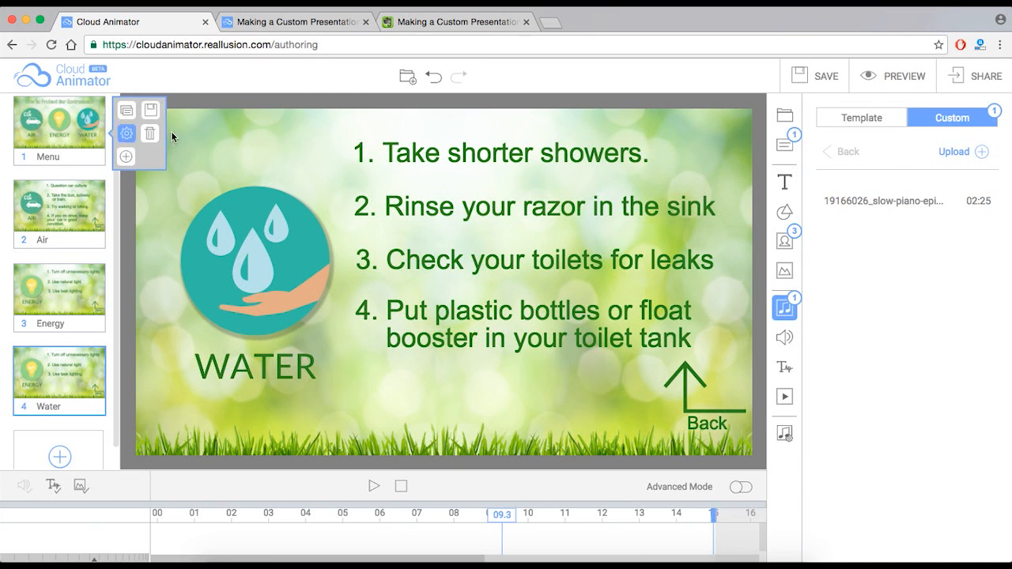
{"action": "left_click", "coordinate": [79, 130]}
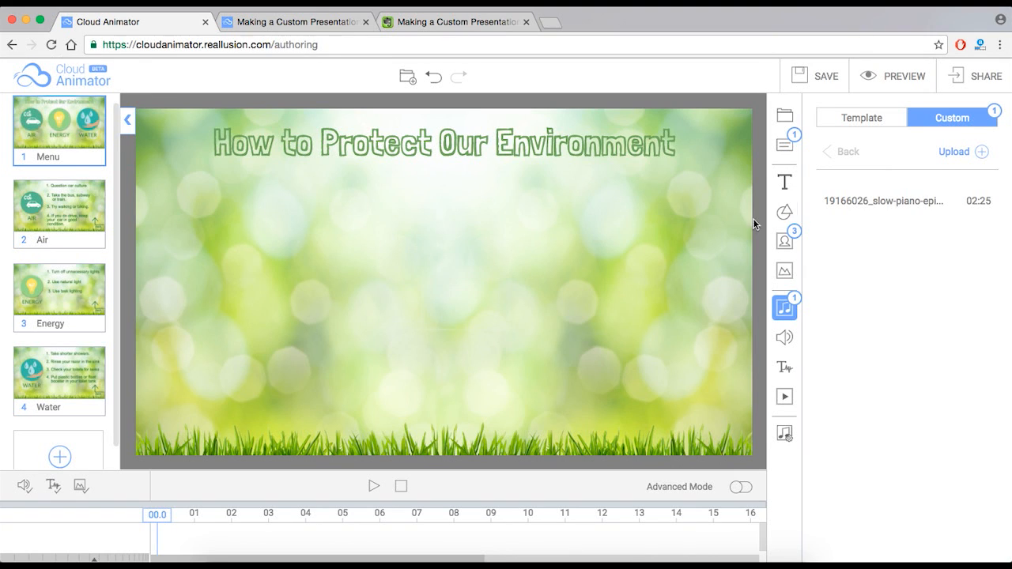
{"action": "left_click", "coordinate": [886, 208]}
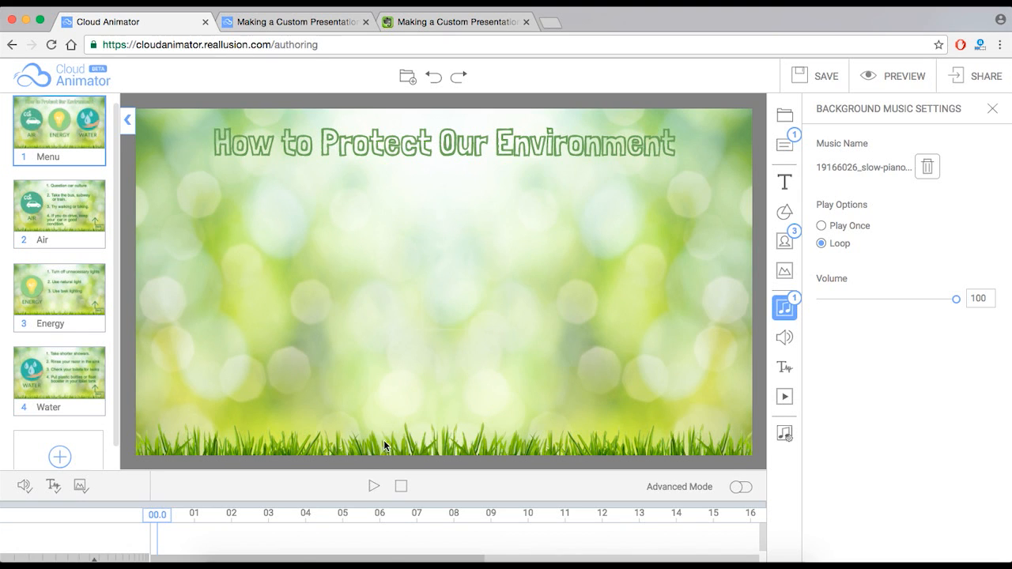
- Play the start of the Menu scene to hear the music, pause it and review the background music settings
{"action": "left_click", "coordinate": [373, 485]}
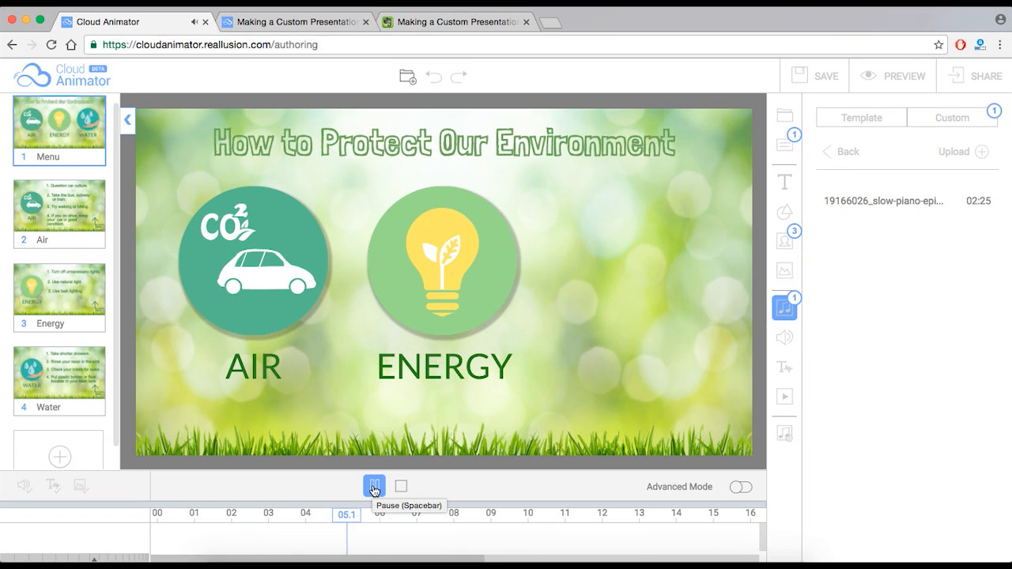
{"action": "left_click", "coordinate": [376, 490]}
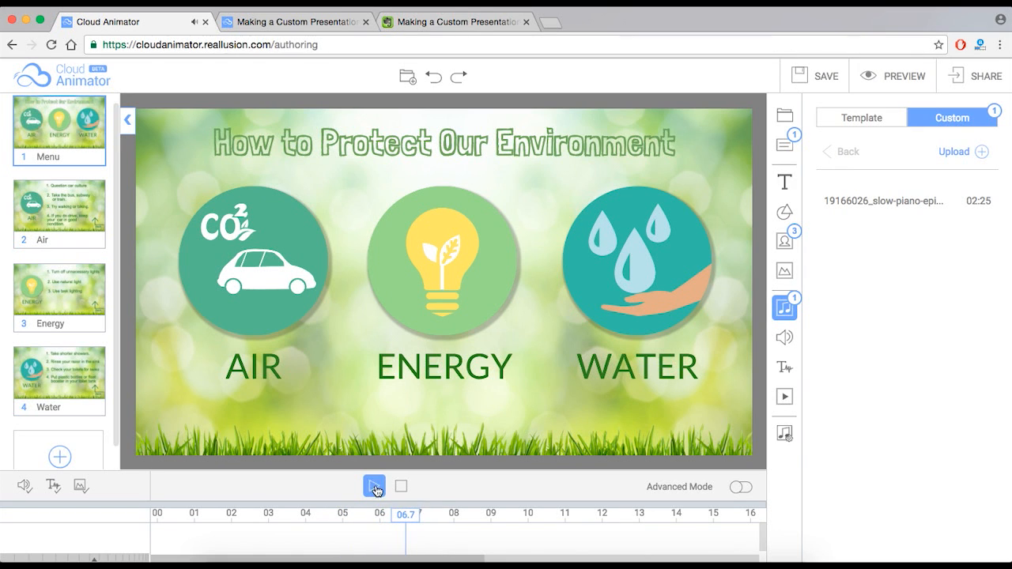
{"action": "left_click", "coordinate": [784, 433]}
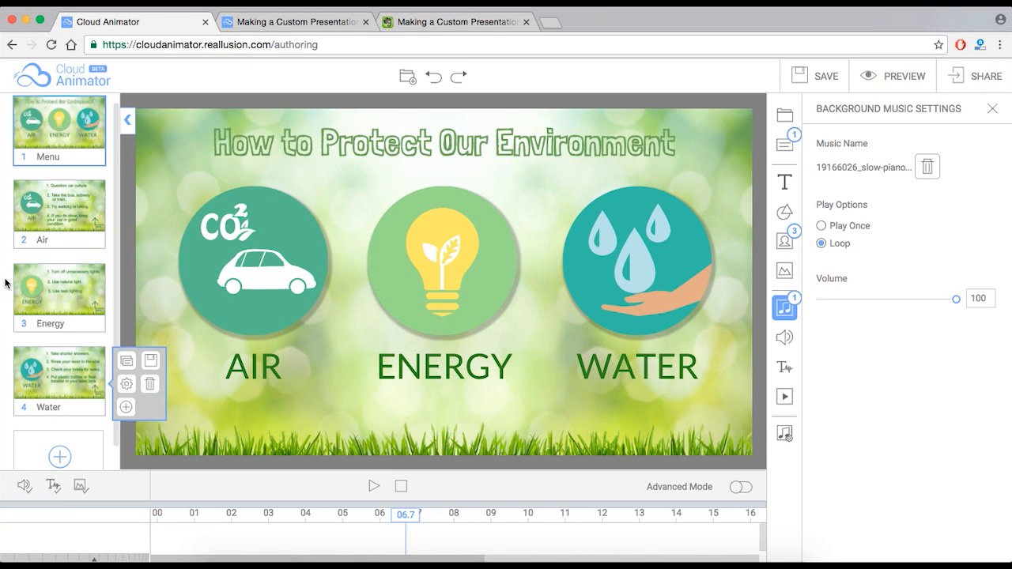
- Save the project as "How to Protect our Environment" with the Menu scene as its thumbnail
{"action": "left_click", "coordinate": [796, 73]}
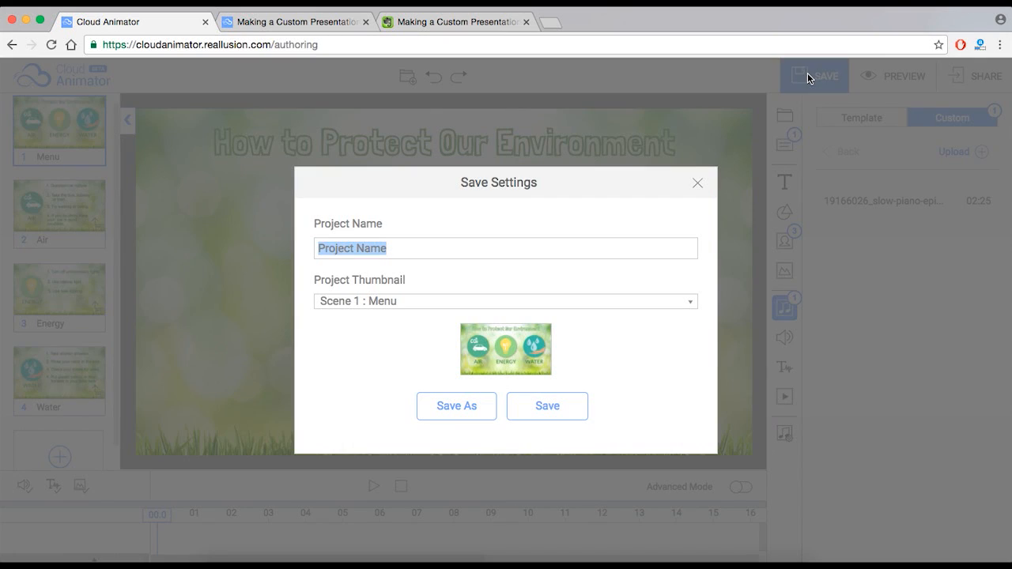
{"action": "left_click", "coordinate": [373, 248]}
{"action": "left_click_drag", "start_coordinate": [401, 251], "coordinate": [298, 247]}
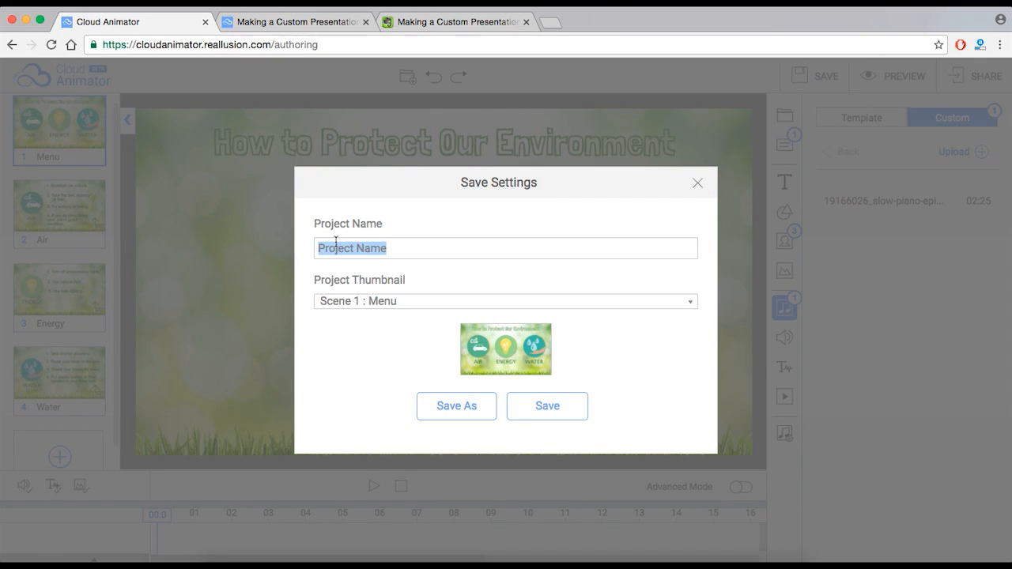
{"action": "type", "text": "How to"}
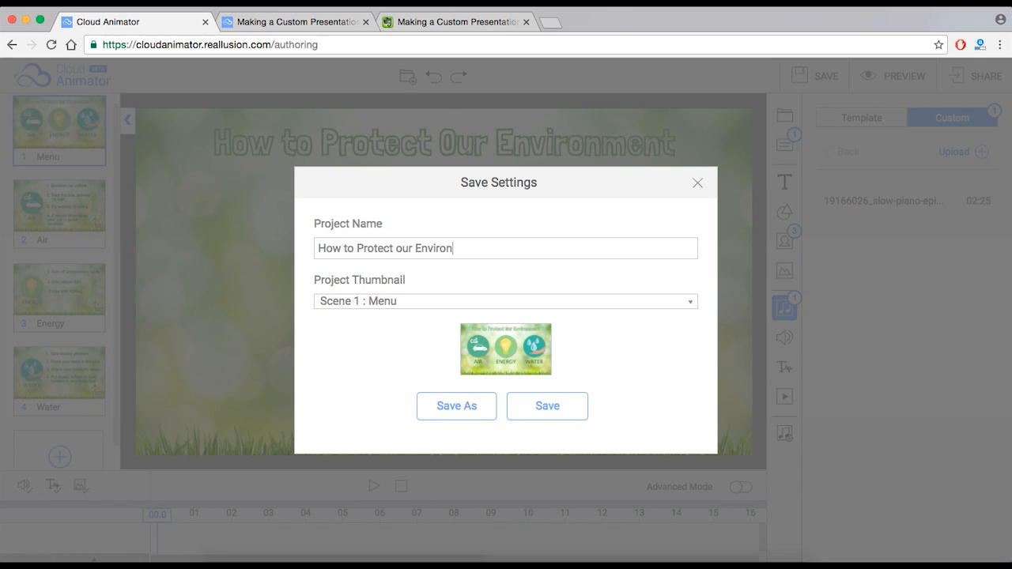
{"action": "key", "text": "BackSpace"}
{"action": "type", "text": "nment"}
{"action": "left_click", "coordinate": [475, 409]}
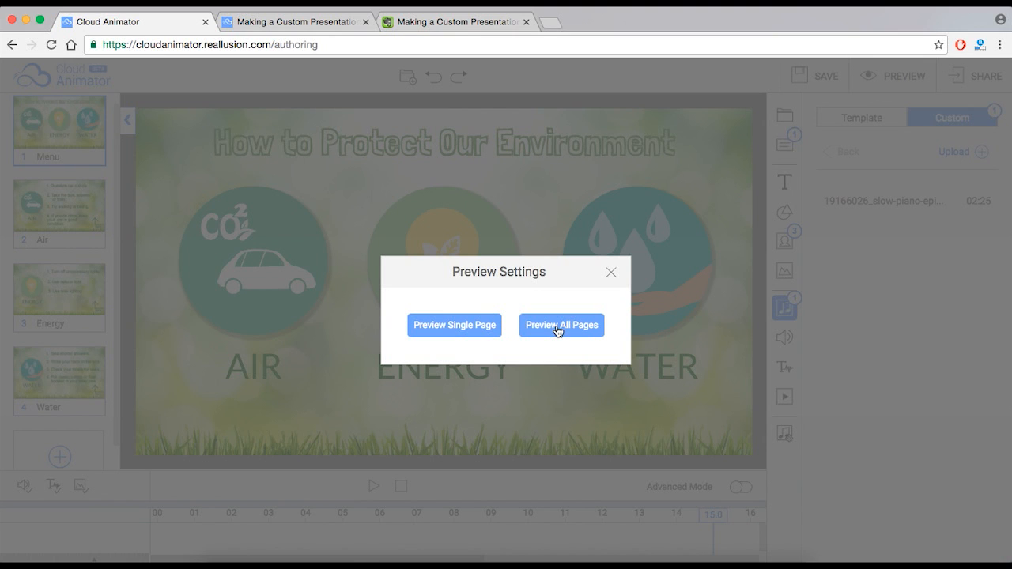
- Preview all pages of the project and play the finished presentation in the player
{"action": "left_click", "coordinate": [558, 328]}
{"action": "left_click", "coordinate": [188, 479]}
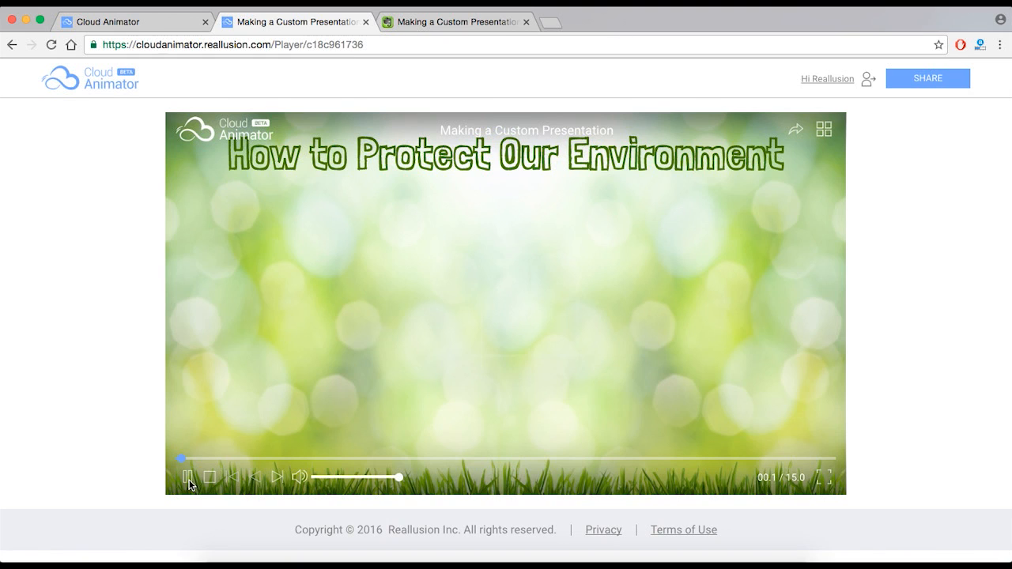